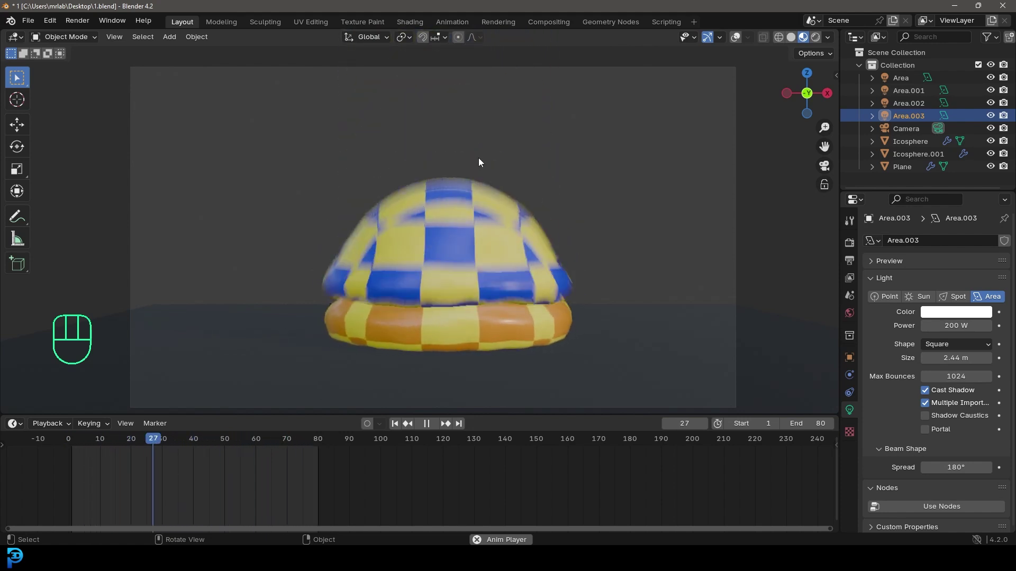
# Preview the finished checker-sphere animation, then box-select all default objects in the new scene
pyautogui.press('space')
pyautogui.moveTo(578, 186); pyautogui.dragTo(524, 229, button='middle')
pyautogui.press('space')
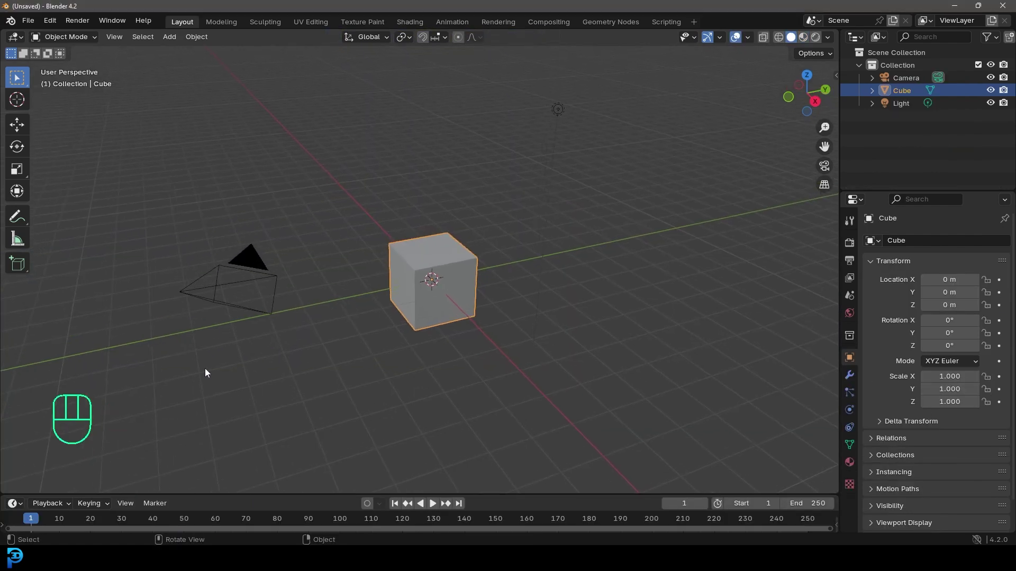
pyautogui.moveTo(170, 400); pyautogui.dragTo(592, 80)
# Delete the default cube, camera and light, then add a plane scaled up 4 times
pyautogui.press('Delete')
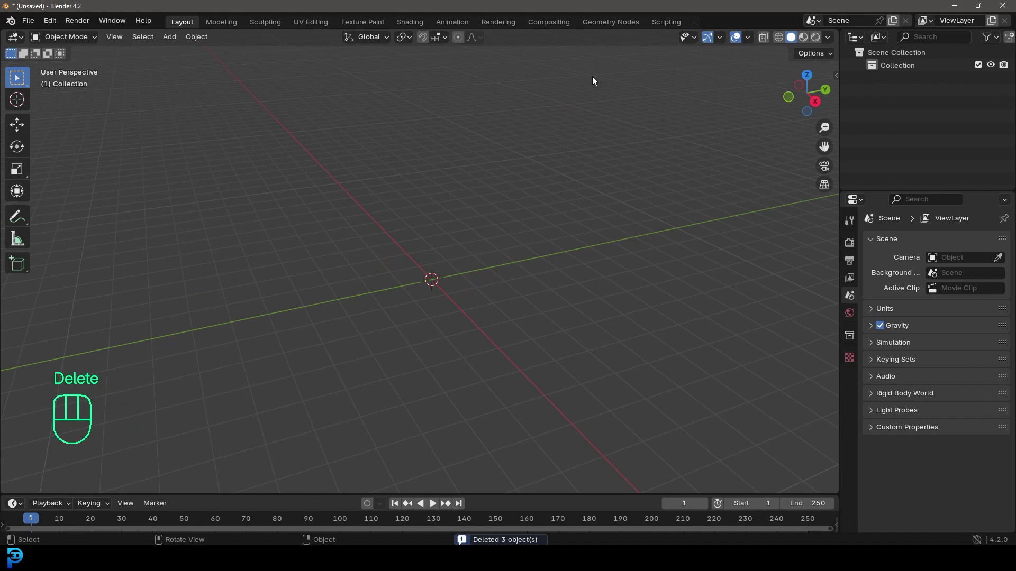
pyautogui.moveTo(471, 235); pyautogui.dragTo(473, 235, button='middle')
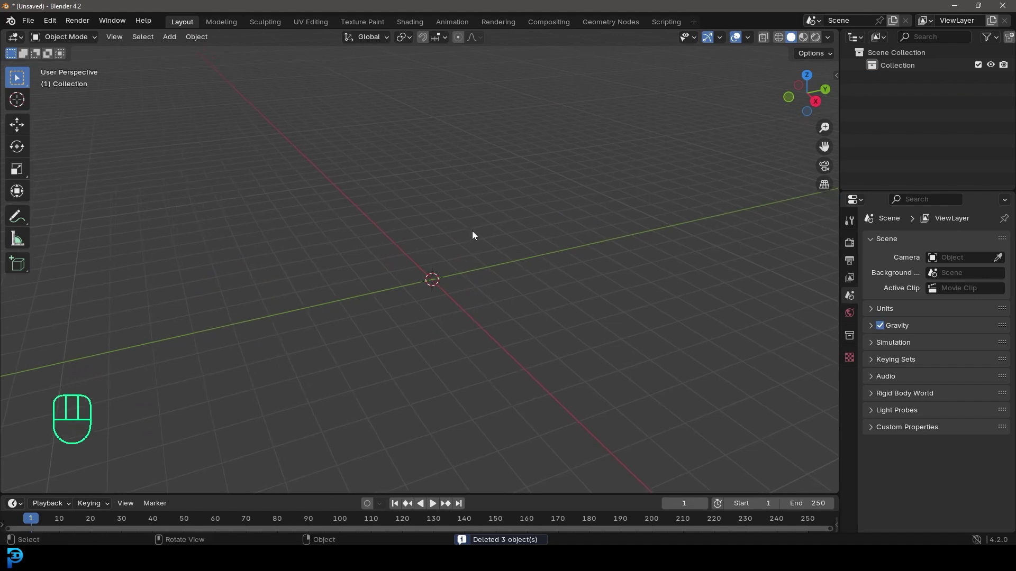
pyautogui.hotkey('shift', 'a')
pyautogui.moveTo(472, 247)
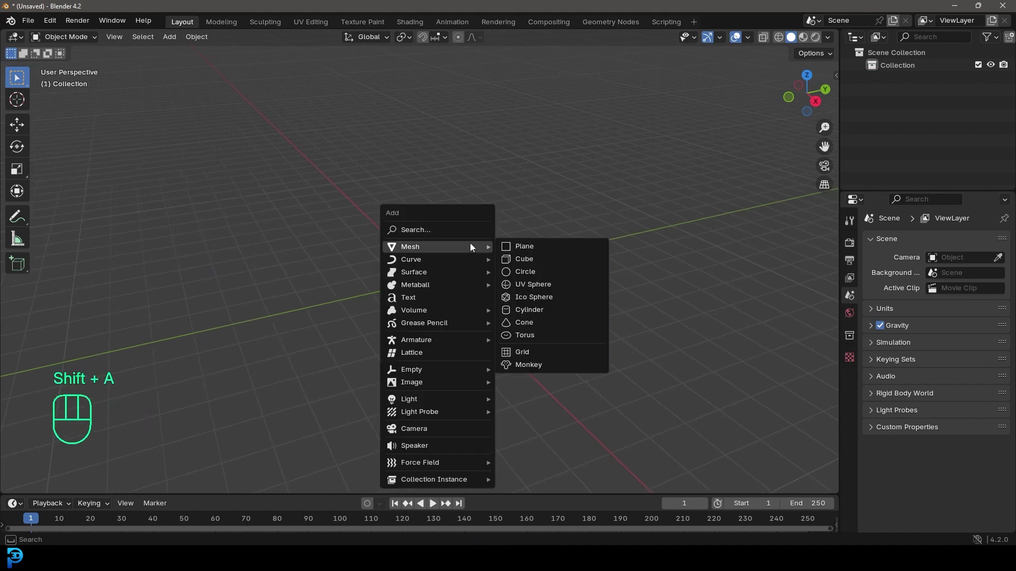
pyautogui.click(547, 251)
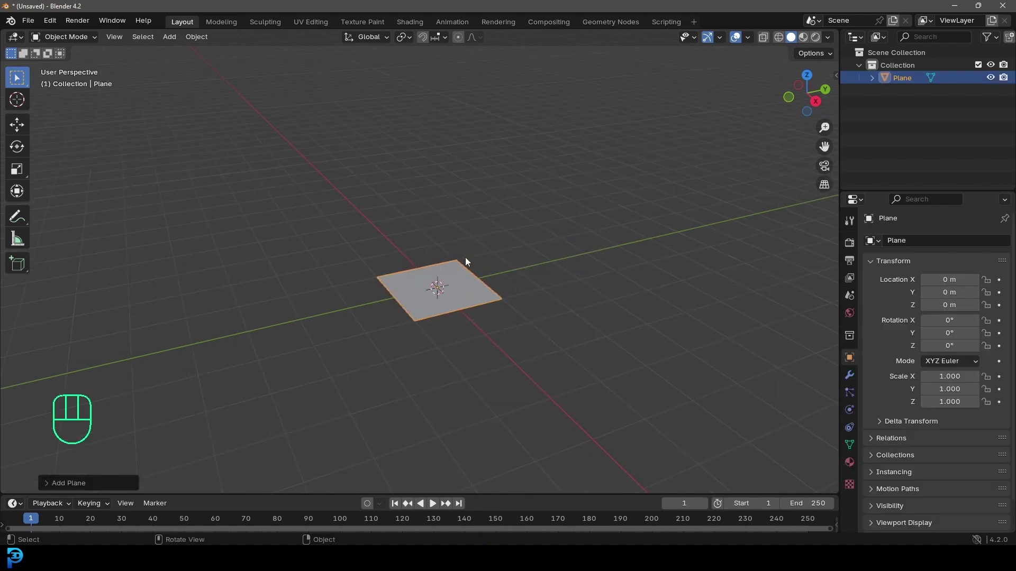
pyautogui.write('s')
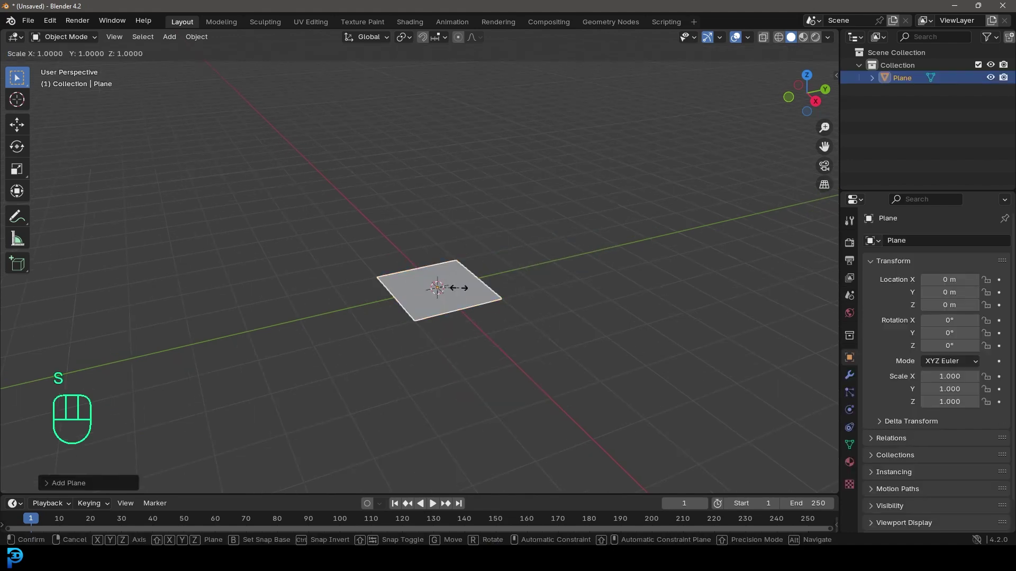
pyautogui.write('4')
pyautogui.click(459, 290)
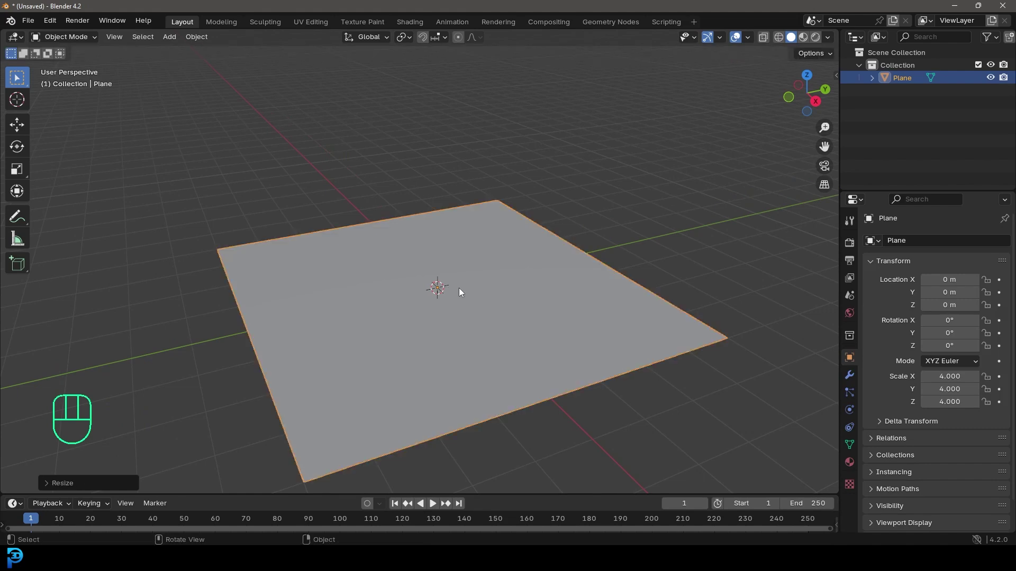
# Add an icosphere at the origin with 3 subdivisions
pyautogui.hotkey('shift', 'a')
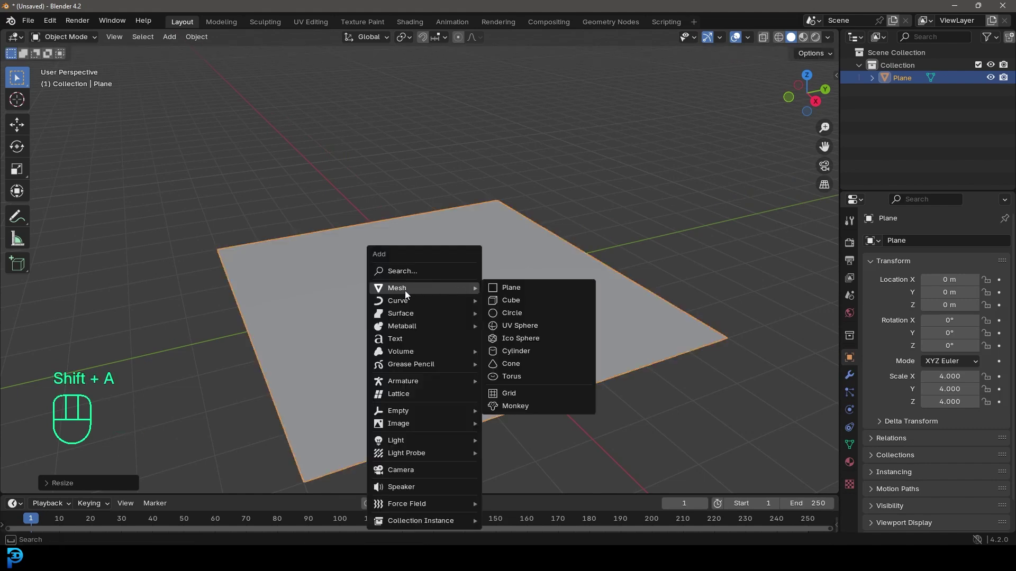
pyautogui.click(533, 342)
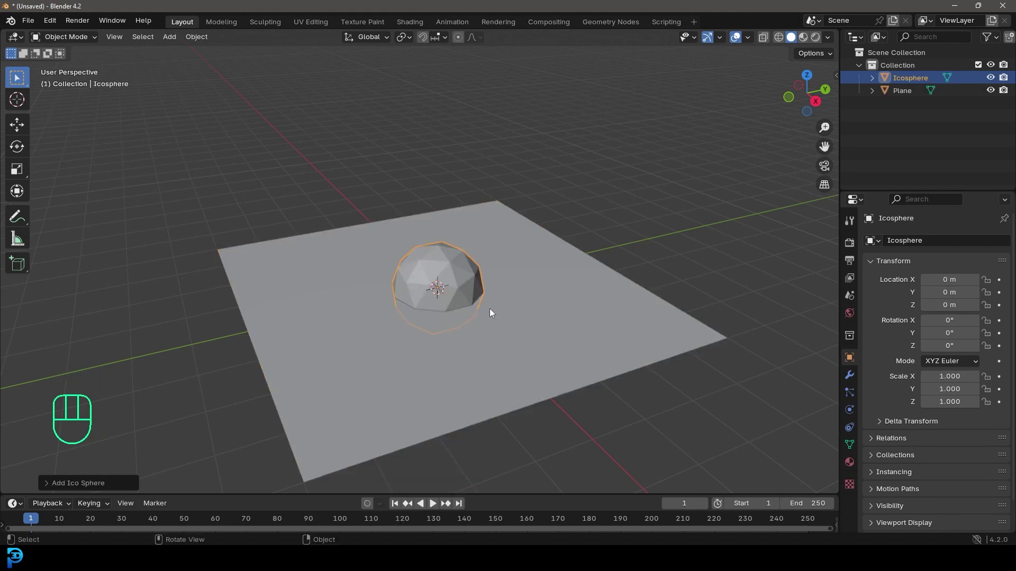
pyautogui.scroll(3, 503, 254)
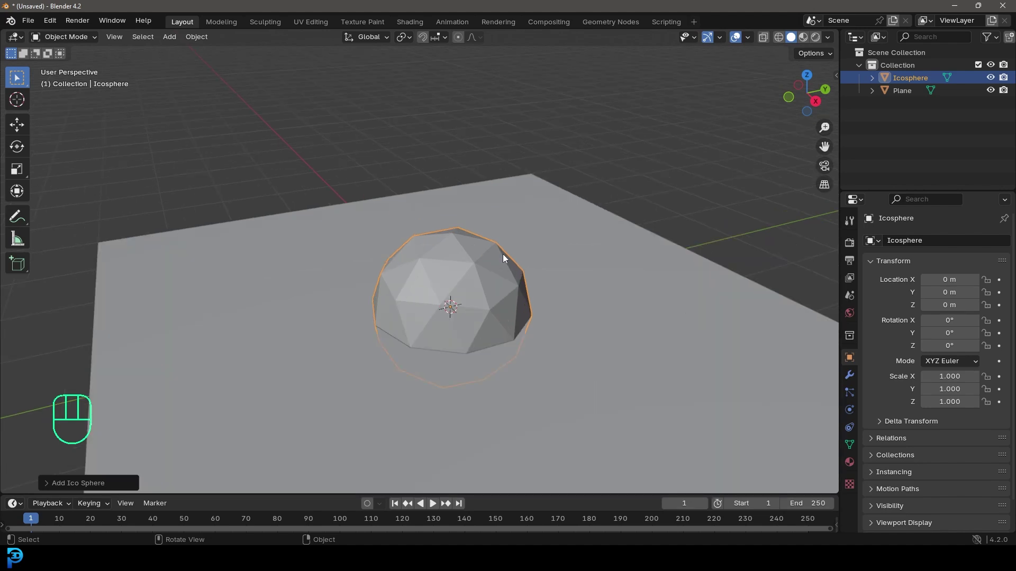
pyautogui.click(45, 483)
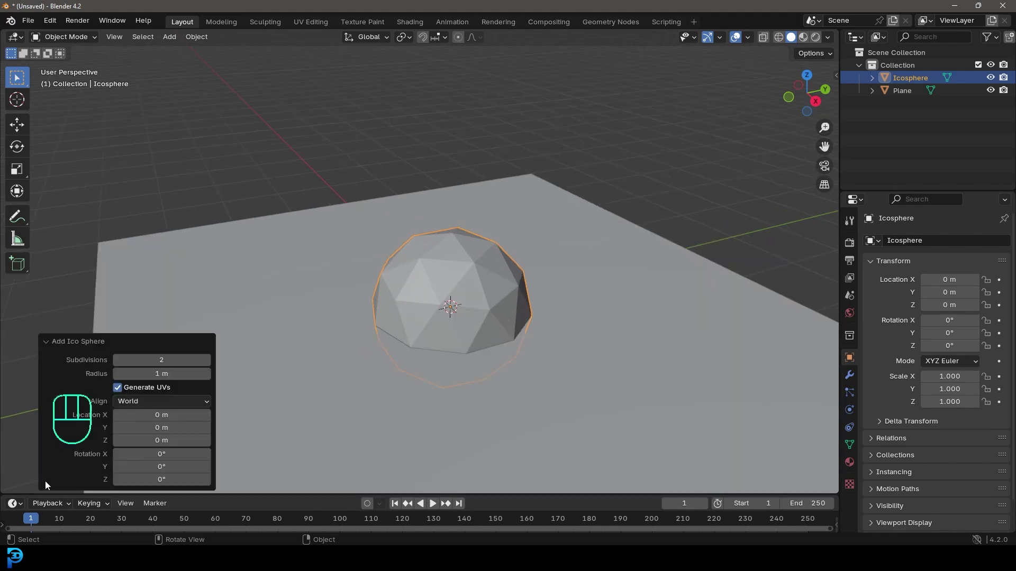
pyautogui.click(206, 361)
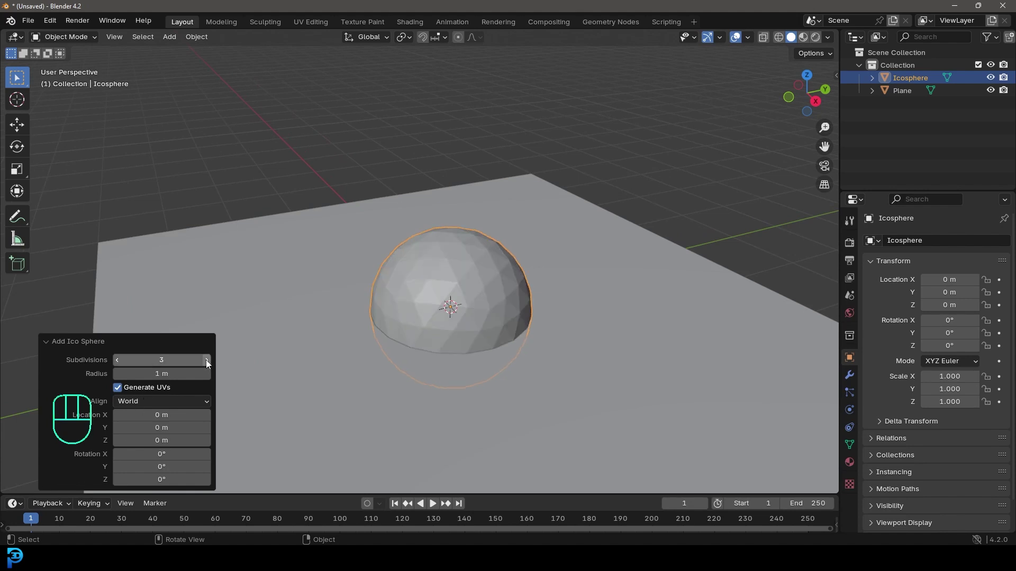
pyautogui.click(48, 342)
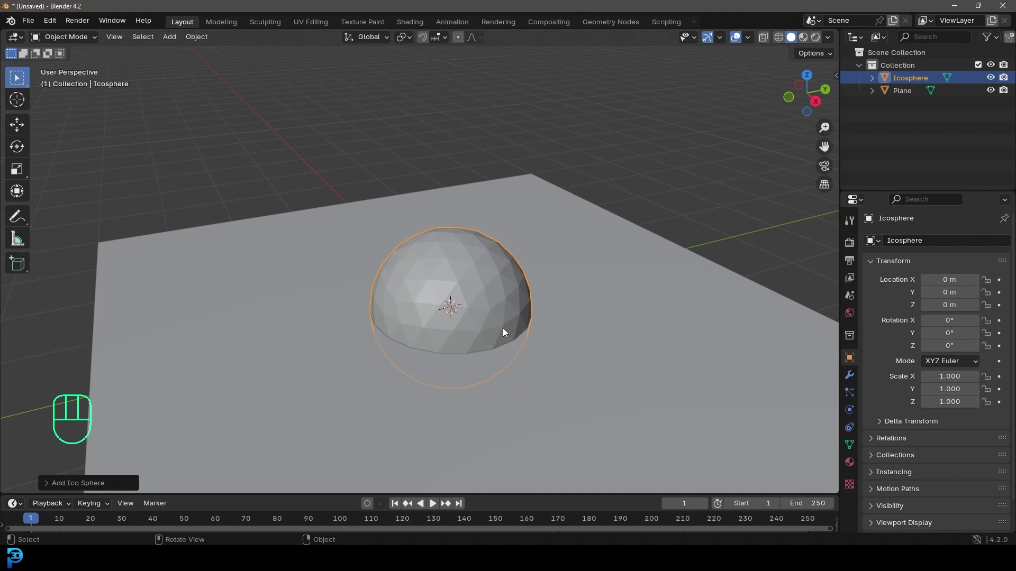
# Raise the icosphere along Z to 1.4136 m, then select the ground plane
pyautogui.press('g')
pyautogui.press('z')
pyautogui.click(502, 230)
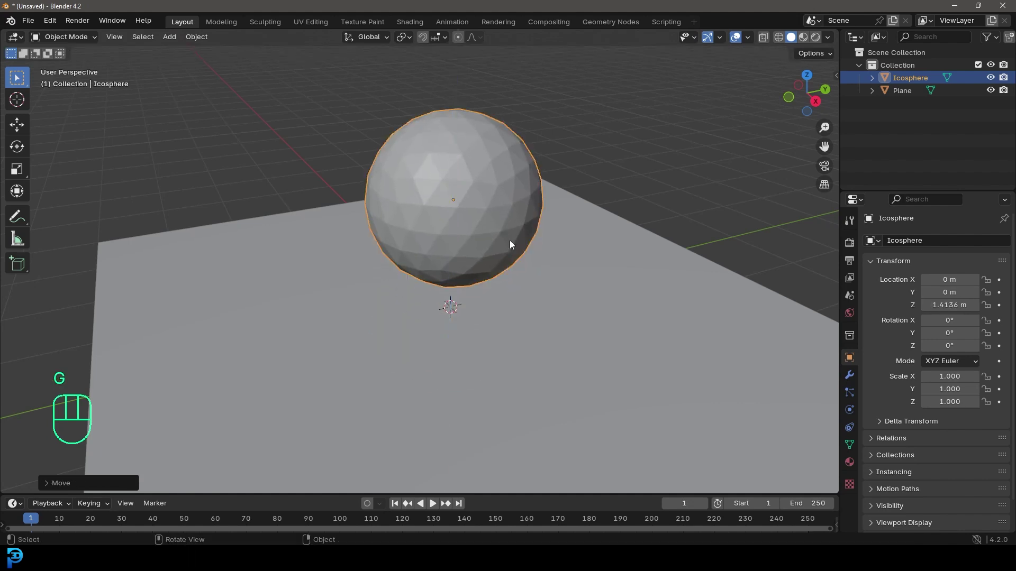
pyautogui.scroll(-5, 503, 230)
pyautogui.moveTo(513, 288); pyautogui.dragTo(544, 295, button='middle')
pyautogui.scroll(3, 545, 294)
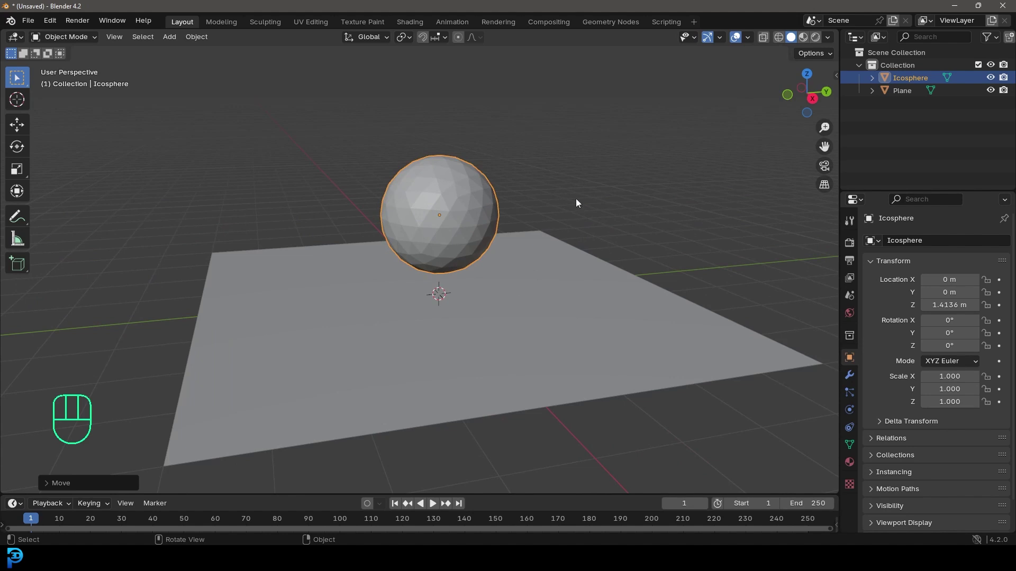
pyautogui.click(575, 277)
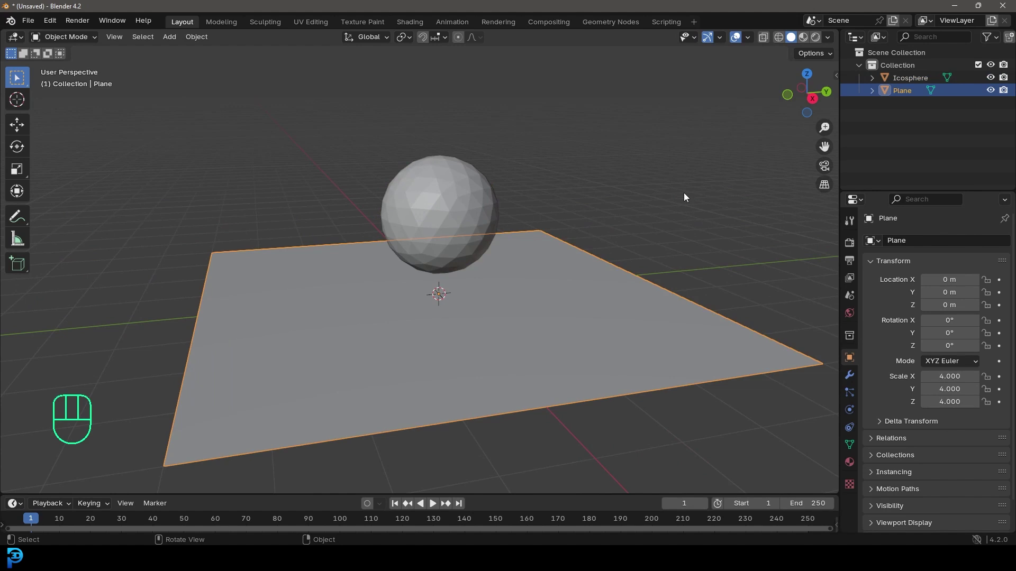
# Give the Plane default Collision physics, then select the icosphere
pyautogui.click(849, 410)
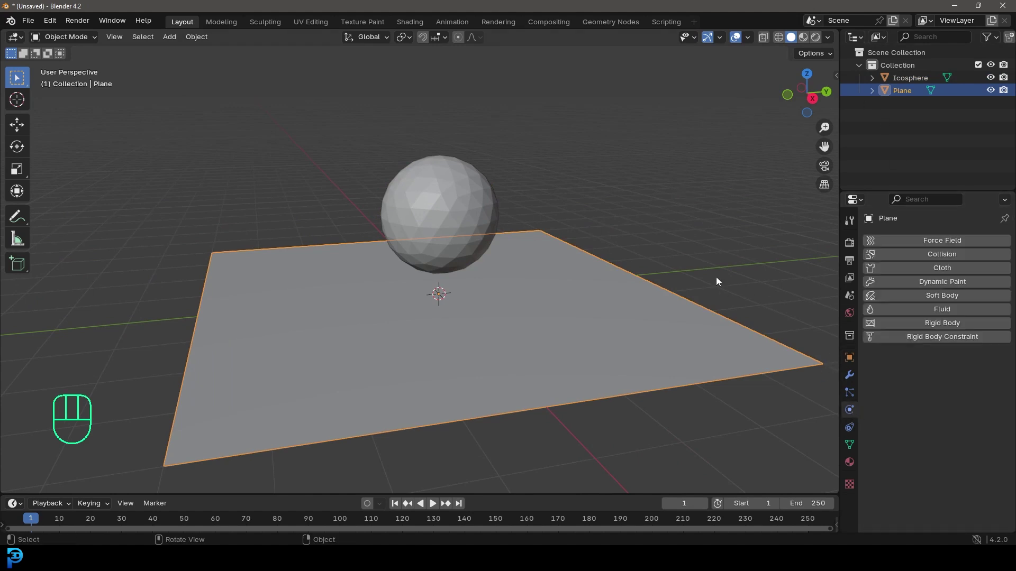
pyautogui.click(914, 258)
pyautogui.moveTo(535, 344); pyautogui.dragTo(492, 329, button='middle')
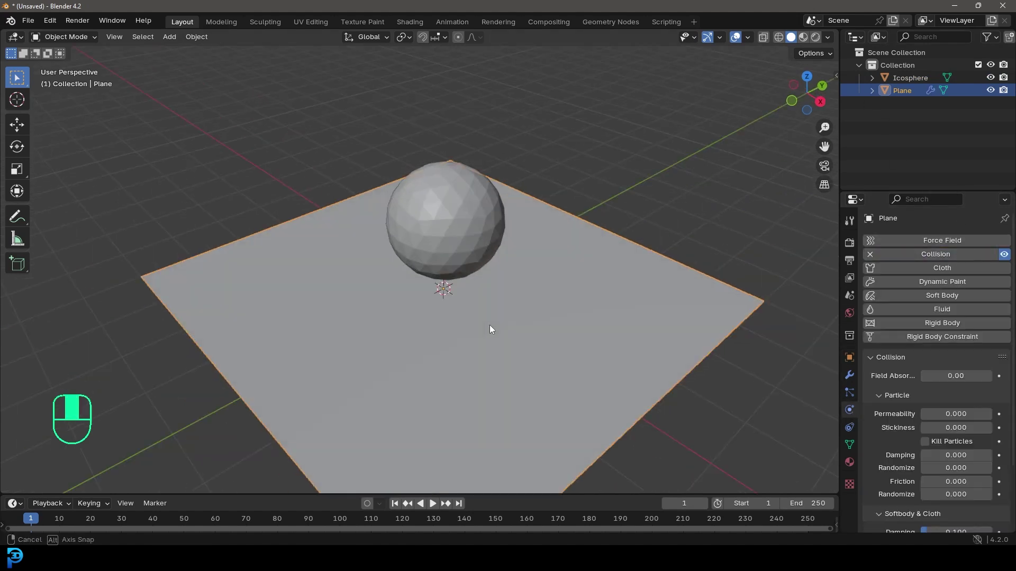
pyautogui.scroll(3, 623, 289)
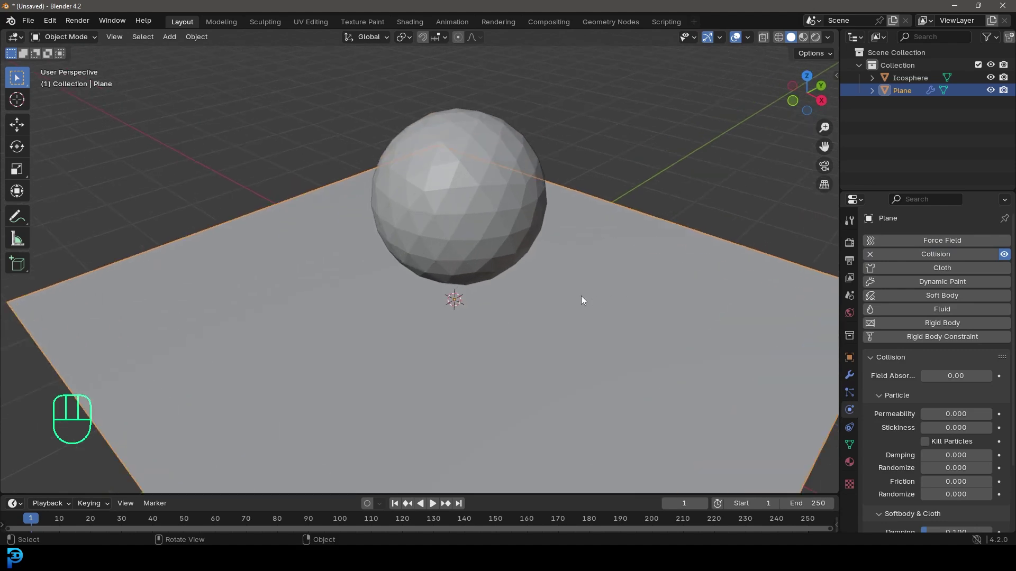
pyautogui.moveTo(557, 274); pyautogui.dragTo(540, 245, button='middle')
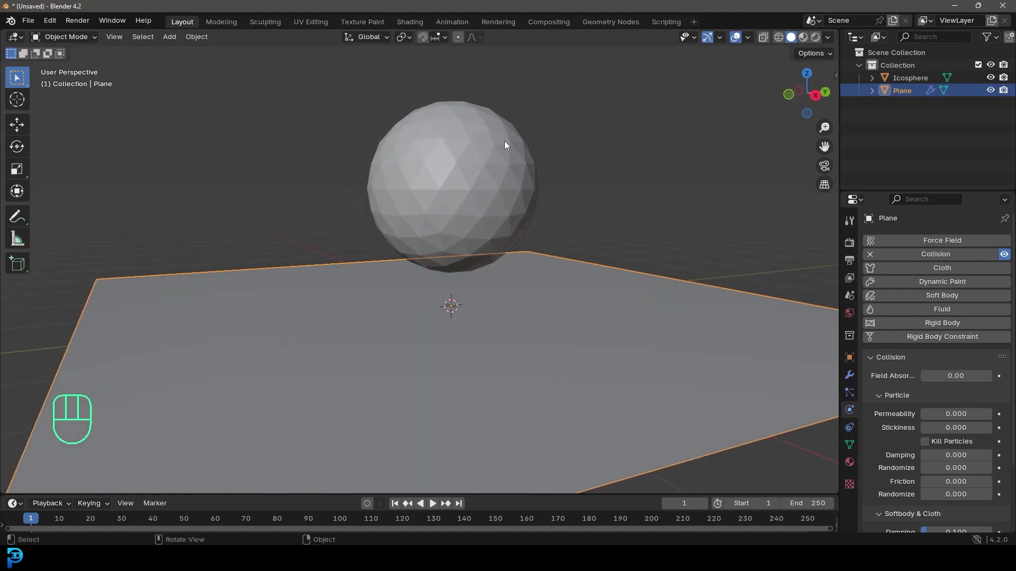
pyautogui.click(479, 108)
# Shade the icosphere smooth and add Soft Body physics to it
pyautogui.moveTo(473, 239); pyautogui.dragTo(488, 259, button='middle')
pyautogui.rightClick(483, 135)
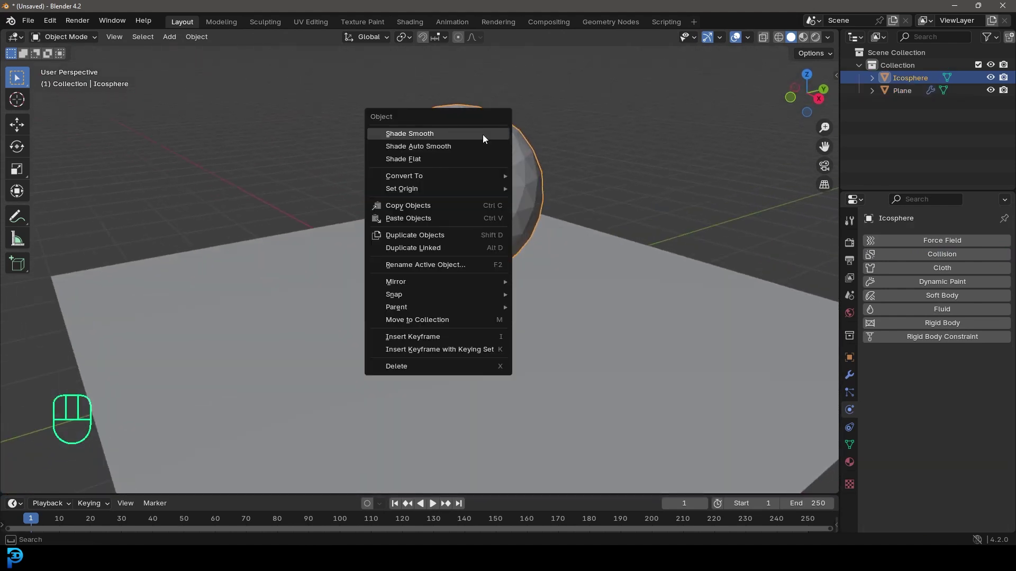
pyautogui.click(416, 133)
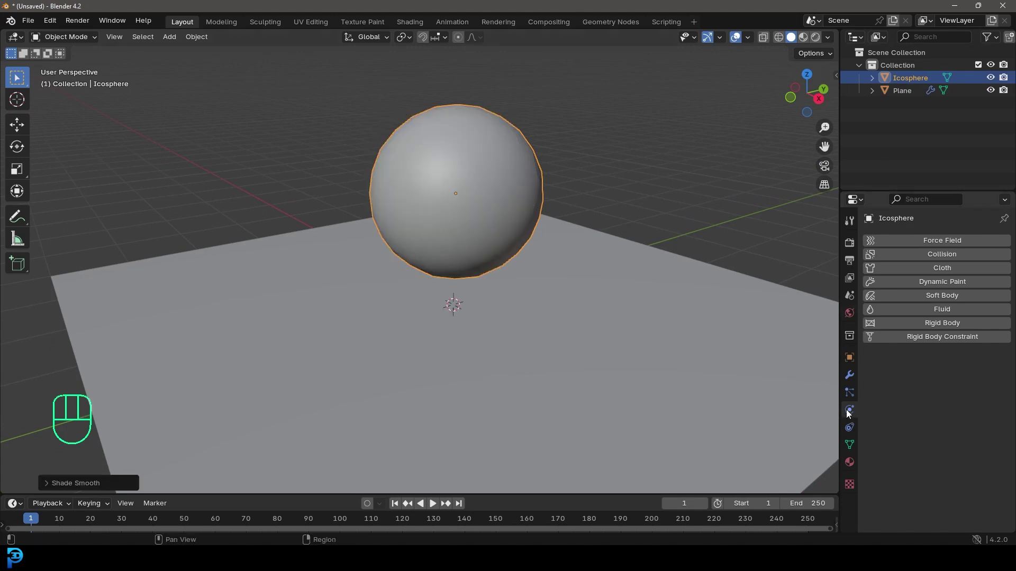
pyautogui.click(938, 296)
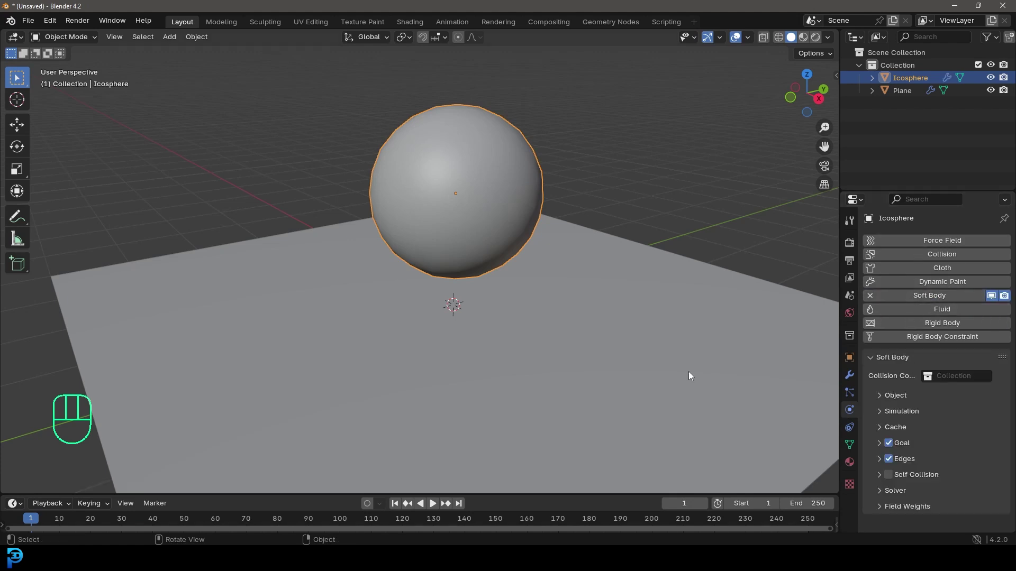
# Enlarge the timeline and play the simulation from frame 1, with the sphere still hovering
pyautogui.moveTo(687, 371); pyautogui.dragTo(664, 378, button='middle')
pyautogui.moveTo(168, 494); pyautogui.dragTo(168, 448)
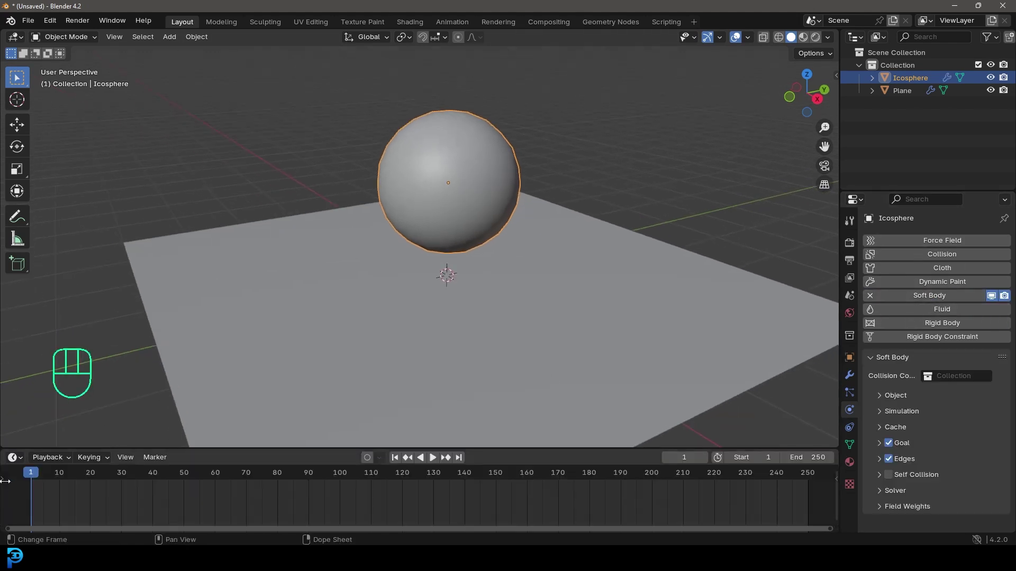
pyautogui.moveTo(32, 473); pyautogui.dragTo(32, 475)
pyautogui.press('space')
pyautogui.moveTo(554, 303); pyautogui.dragTo(450, 173, button='middle')
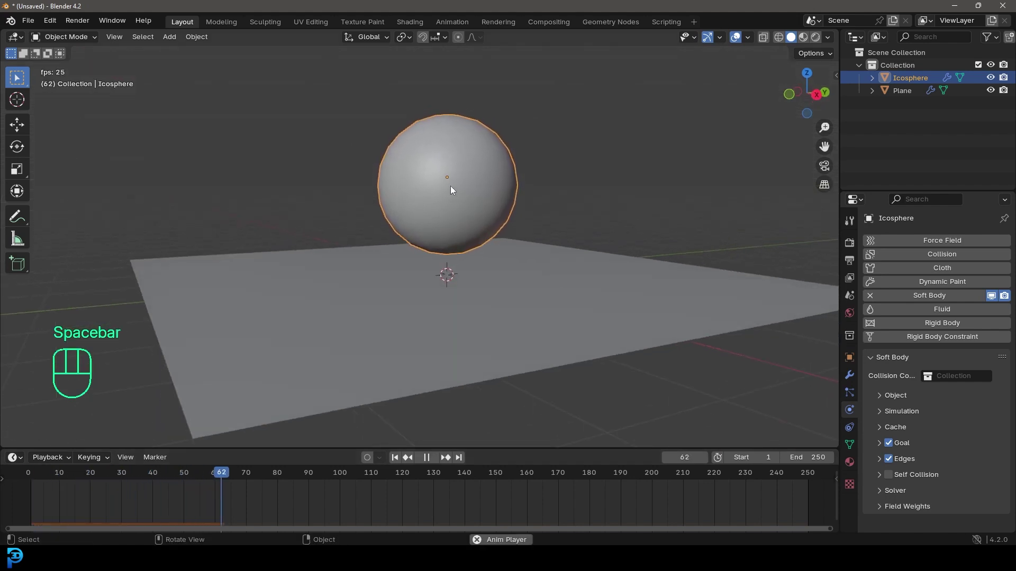
pyautogui.press('space')
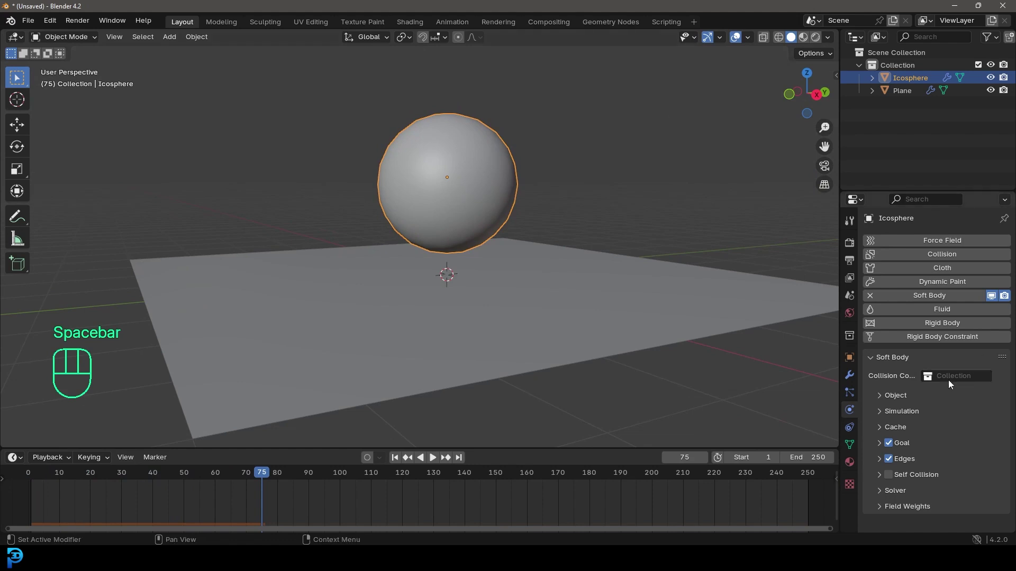
# Turn off the soft body Goal and replay the drop from frame 1
pyautogui.click(889, 444)
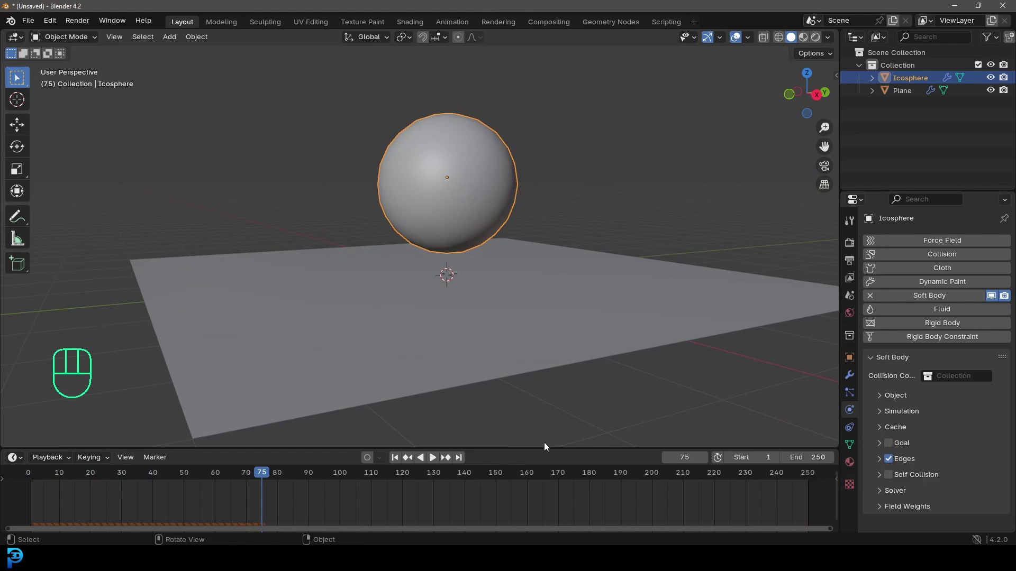
pyautogui.moveTo(262, 472); pyautogui.dragTo(24, 488)
pyautogui.press('space')
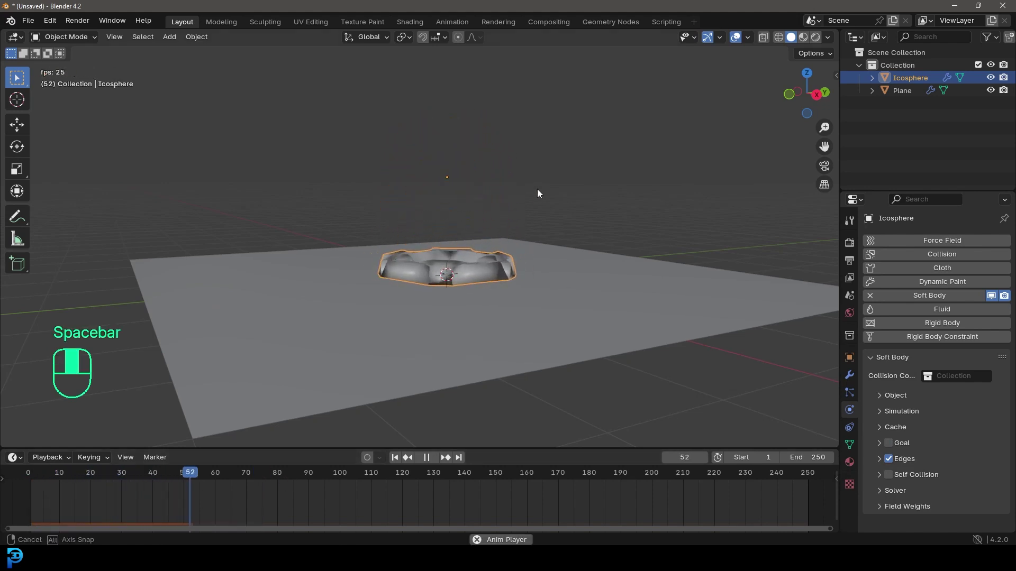
pyautogui.moveTo(537, 189); pyautogui.dragTo(541, 210, button='middle')
pyautogui.press('space')
# Enable Self Collision and replay the sphere collapsing into a flattened blob
pyautogui.scroll(4, 543, 215)
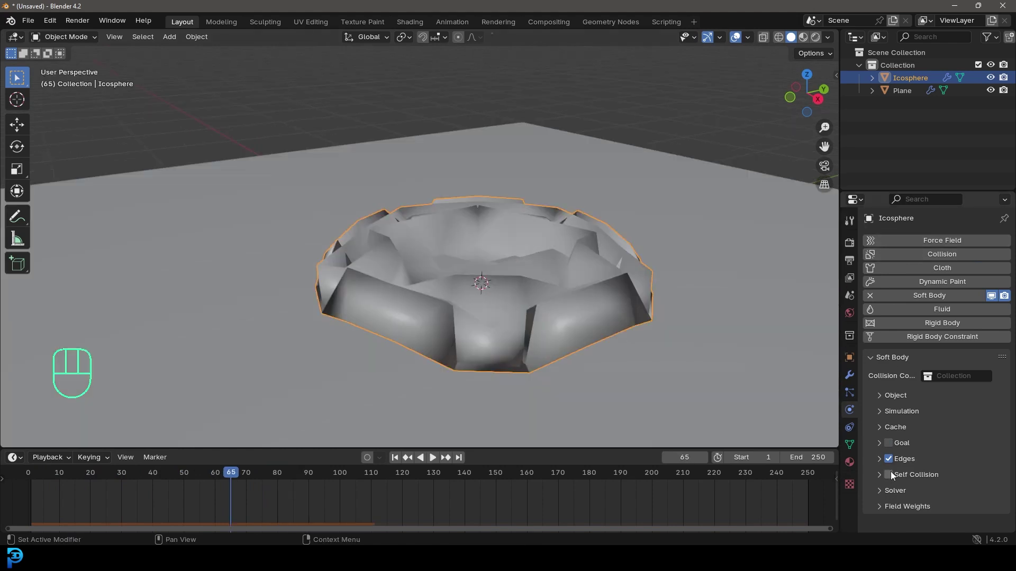
pyautogui.click(532, 277)
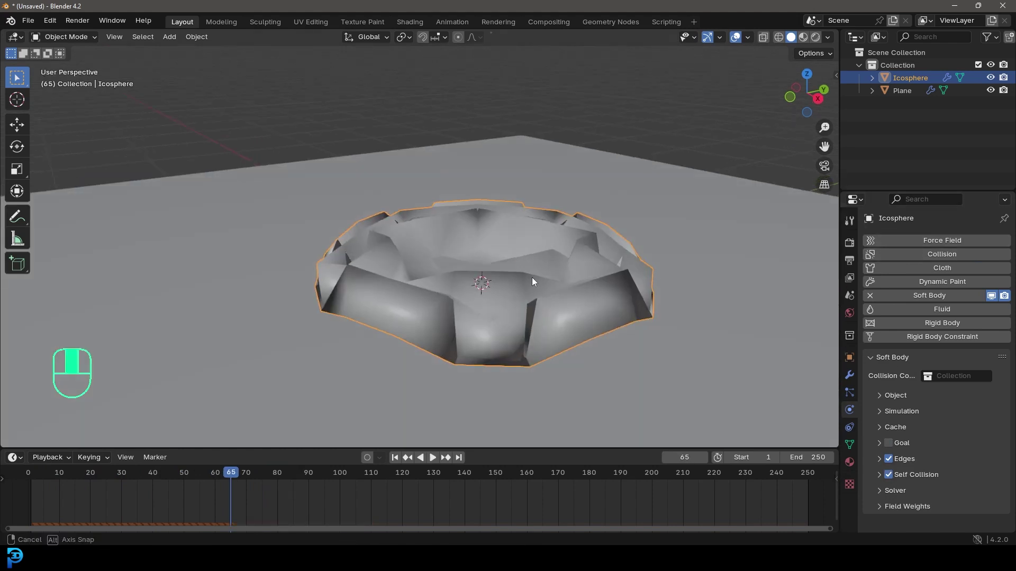
pyautogui.moveTo(211, 484); pyautogui.dragTo(27, 506)
pyautogui.press('space')
pyautogui.press('space')
pyautogui.scroll(-3, 484, 203)
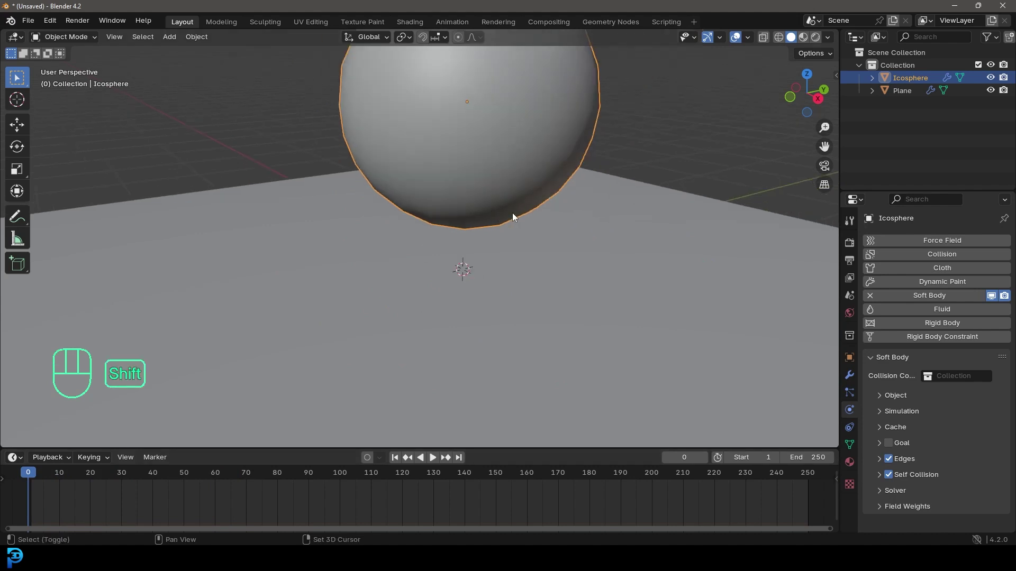
pyautogui.keyDown('ctrl'); pyautogui.moveTo(512, 213); pyautogui.dragTo(542, 285, button='middle'); pyautogui.keyUp('ctrl')
pyautogui.keyDown('ctrl'); pyautogui.moveTo(458, 141); pyautogui.dragTo(484, 169, button='middle'); pyautogui.keyUp('ctrl')
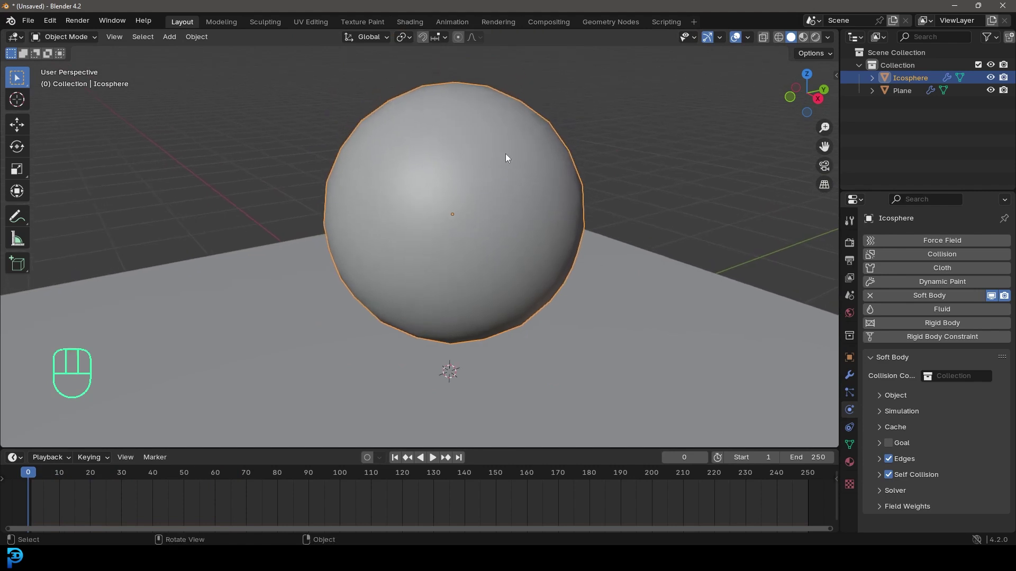
pyautogui.press('space')
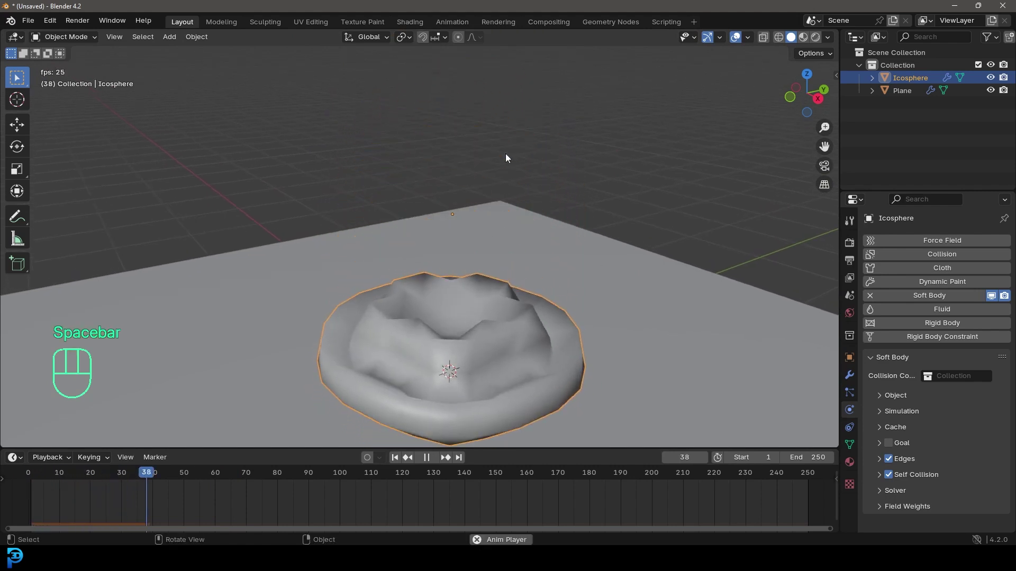
pyautogui.moveTo(551, 243)
pyautogui.mouseDown(button='middle')
pyautogui.moveTo(517, 281)
pyautogui.moveTo(535, 215)
pyautogui.moveTo(543, 298)
pyautogui.moveTo(566, 236)
pyautogui.mouseUp(button='middle')
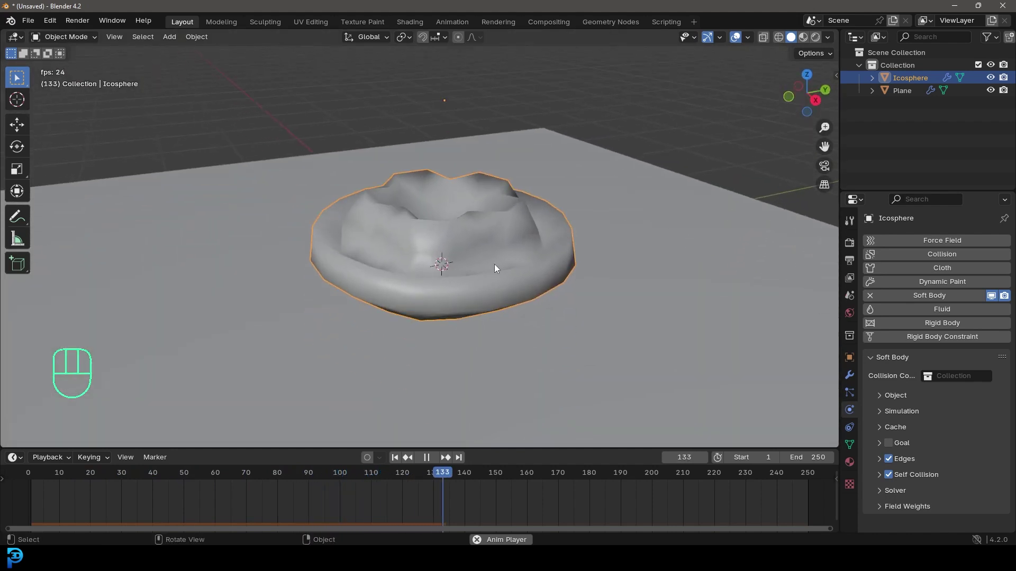
pyautogui.moveTo(405, 208); pyautogui.dragTo(449, 255, button='middle')
pyautogui.press('space')
pyautogui.moveTo(369, 184); pyautogui.dragTo(276, 199, button='middle')
pyautogui.scroll(2, 276, 199)
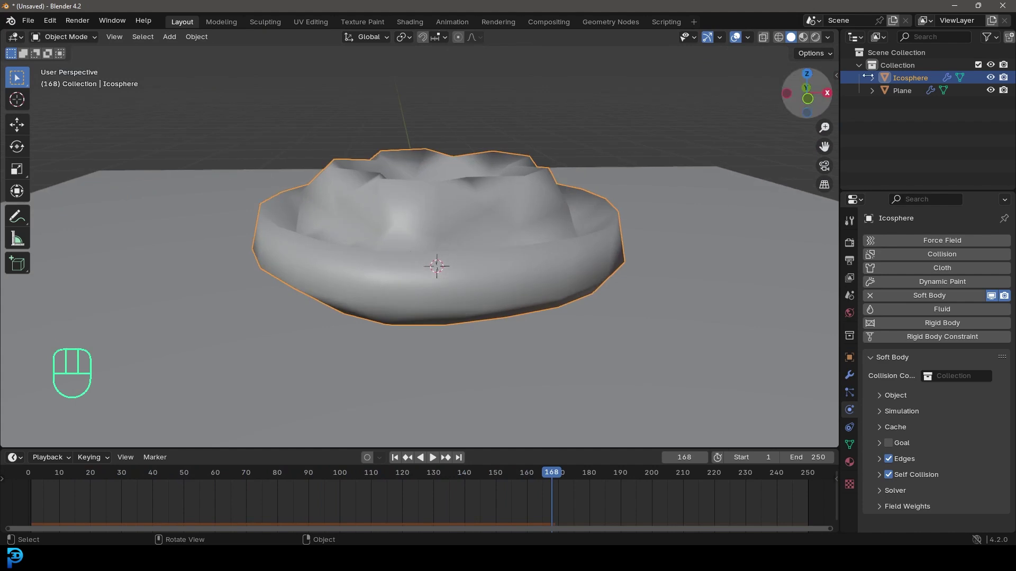
# Expand the soft body Edges settings, set Bending to 0.2 and replay the drop
pyautogui.click(879, 460)
pyautogui.scroll(-4, 878, 463)
pyautogui.scroll(-2, 917, 453)
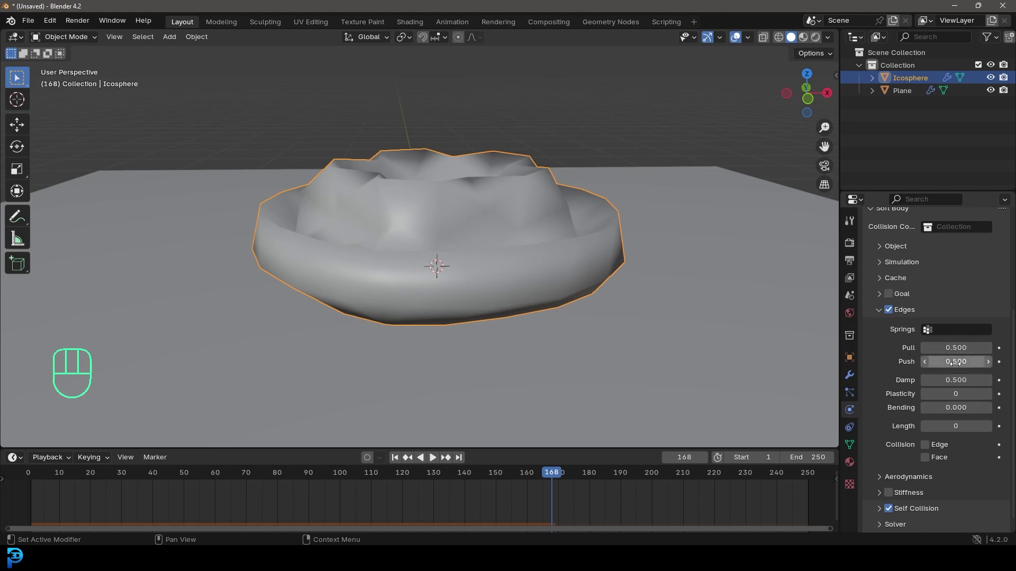
pyautogui.moveTo(959, 408); pyautogui.dragTo(958, 407)
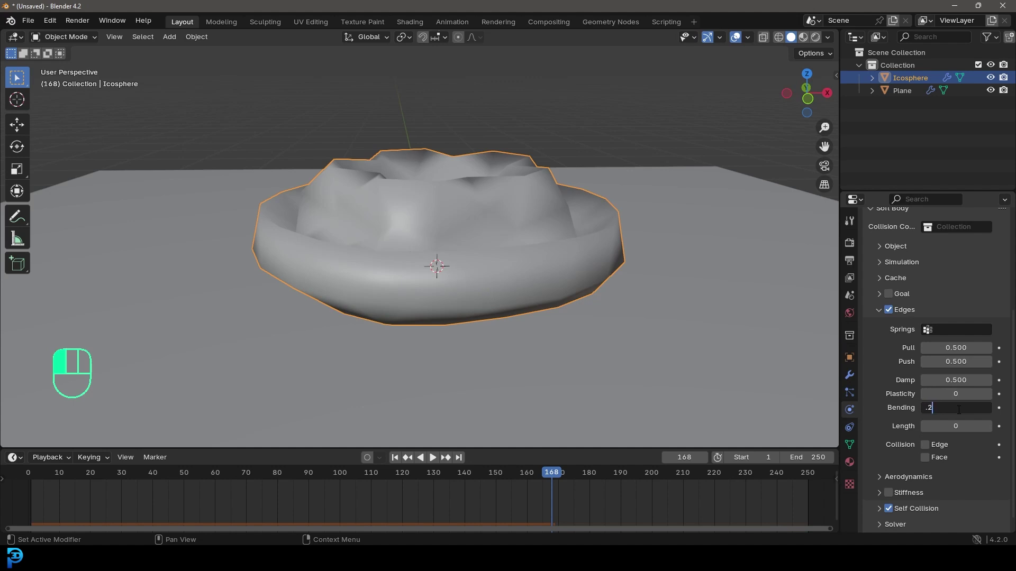
pyautogui.press('Return')
pyautogui.hotkey('shift', 'Left')
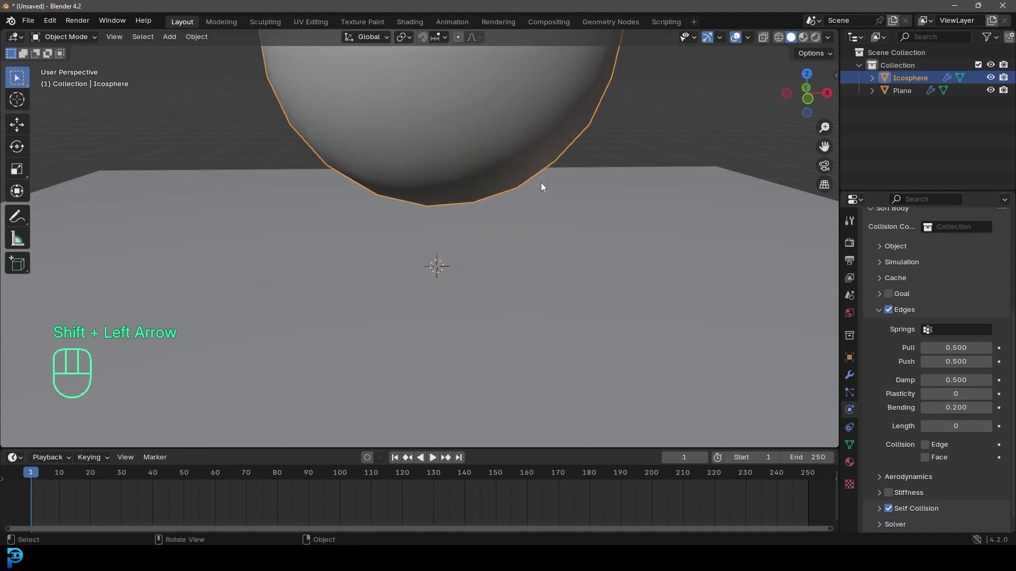
pyautogui.press('space')
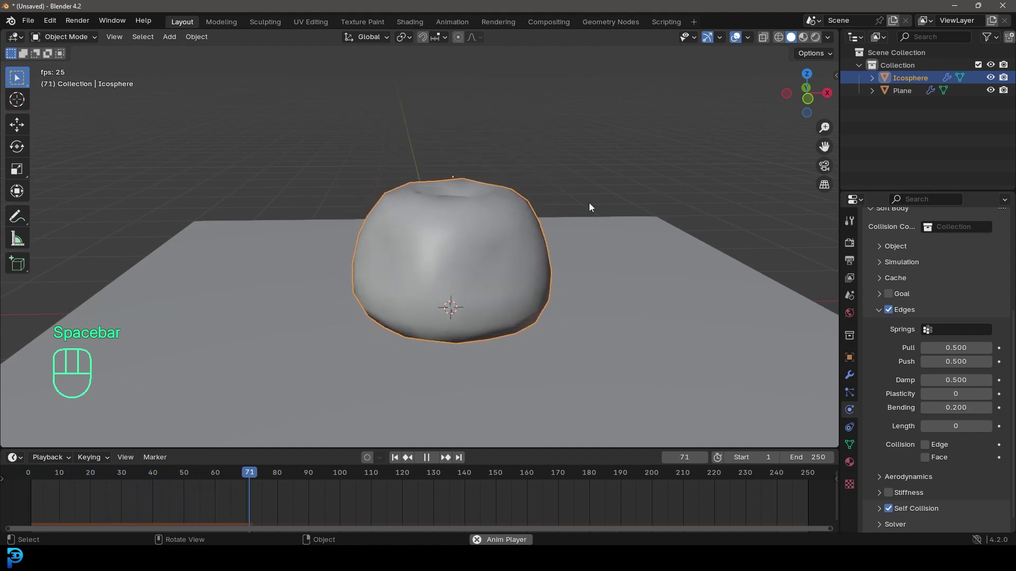
pyautogui.press('space')
# Raise Bending to 1.0 and replay the simulation from the first frame
pyautogui.click(963, 408)
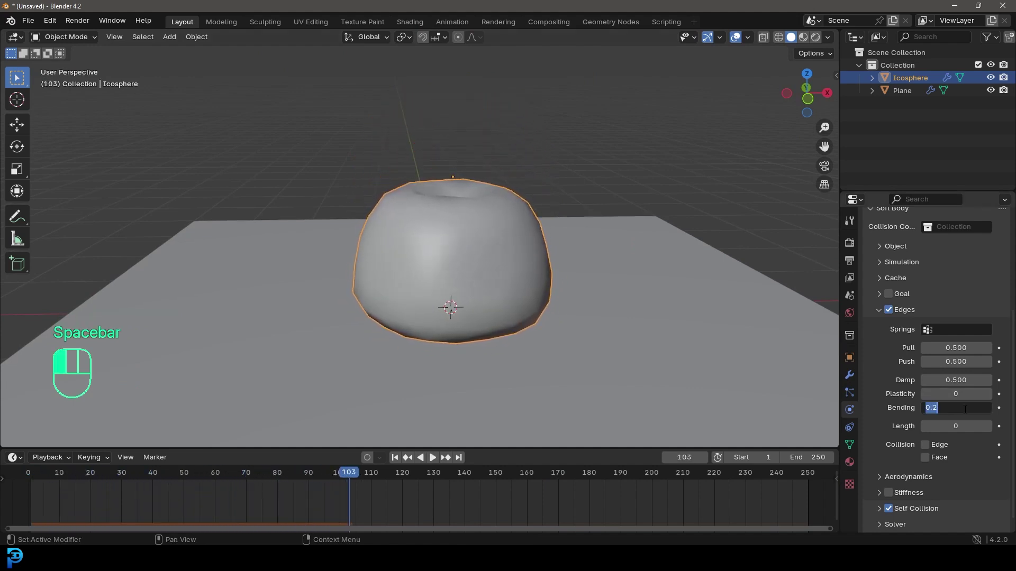
pyautogui.write('1')
pyautogui.press('Return')
pyautogui.hotkey('shift', 'Left')
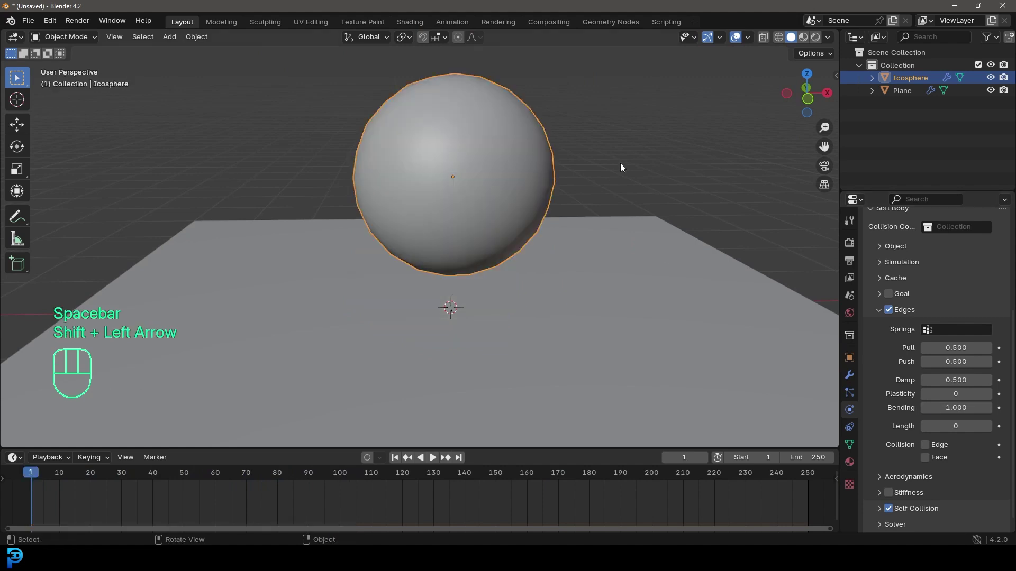
pyautogui.press('space')
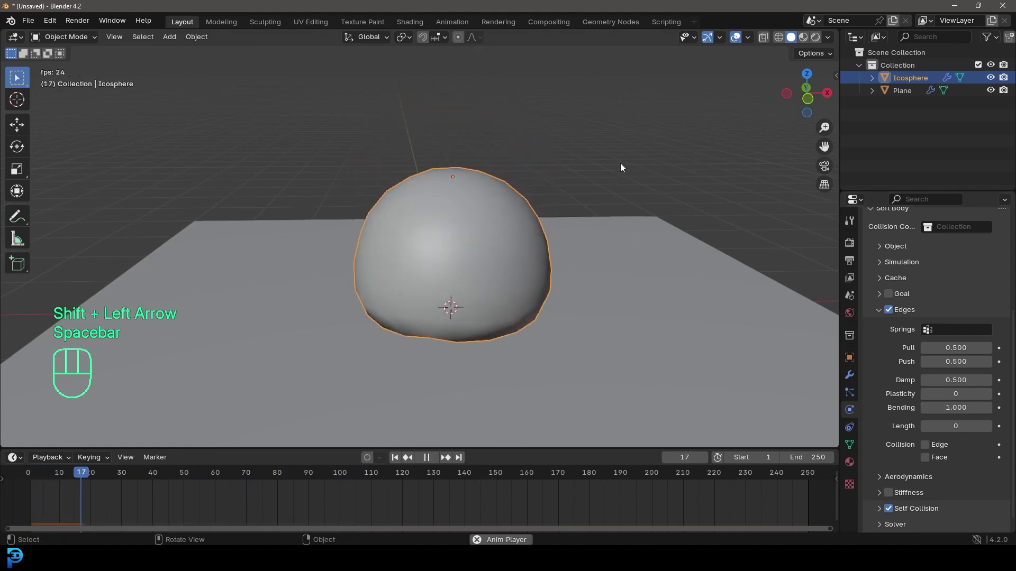
pyautogui.moveTo(620, 164); pyautogui.dragTo(588, 233, button='middle')
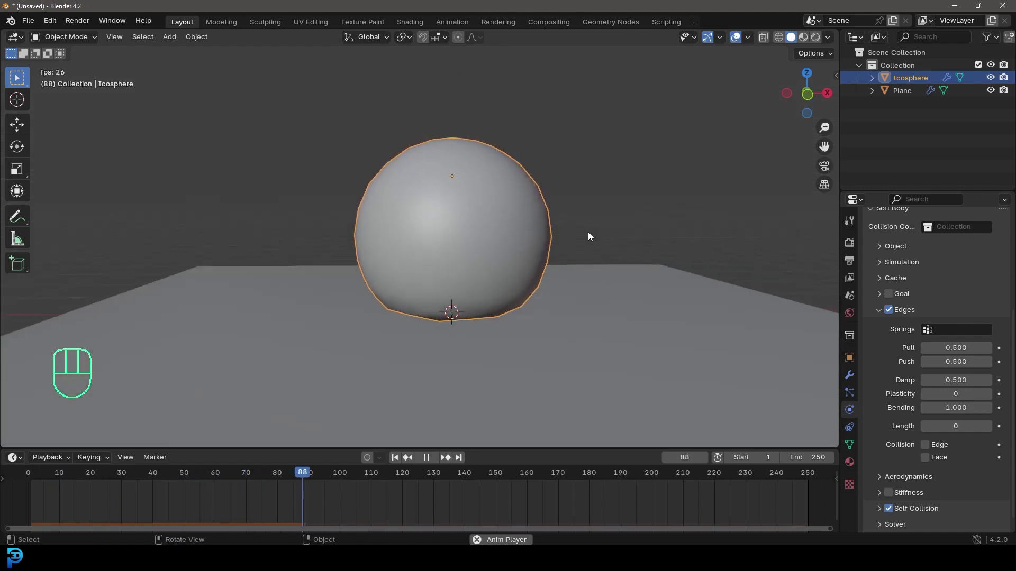
# Move the ground plane to a new position, then stop playback
pyautogui.click(613, 289)
pyautogui.press('g')
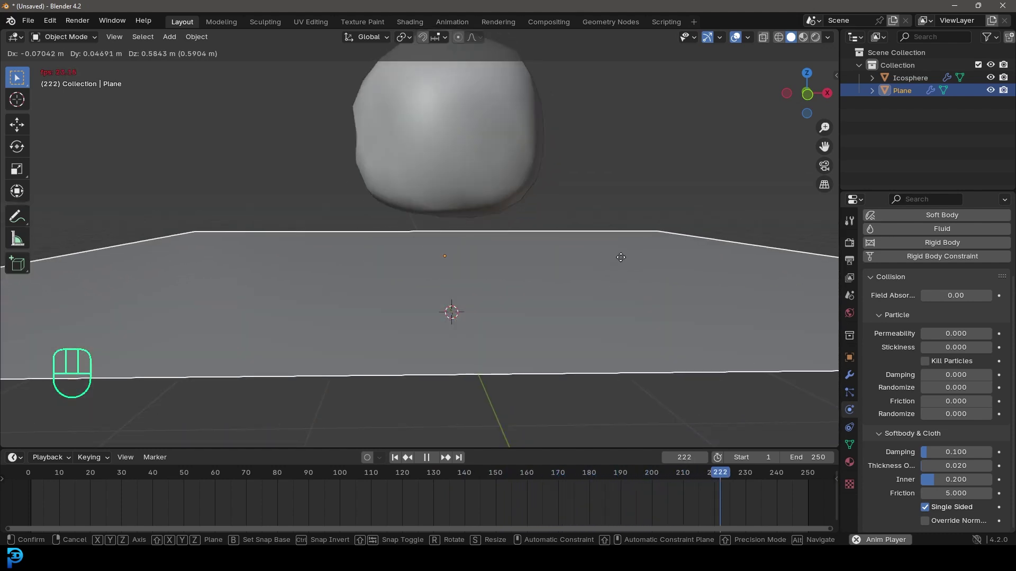
pyautogui.click(619, 257)
pyautogui.moveTo(523, 243); pyautogui.dragTo(538, 256, button='middle')
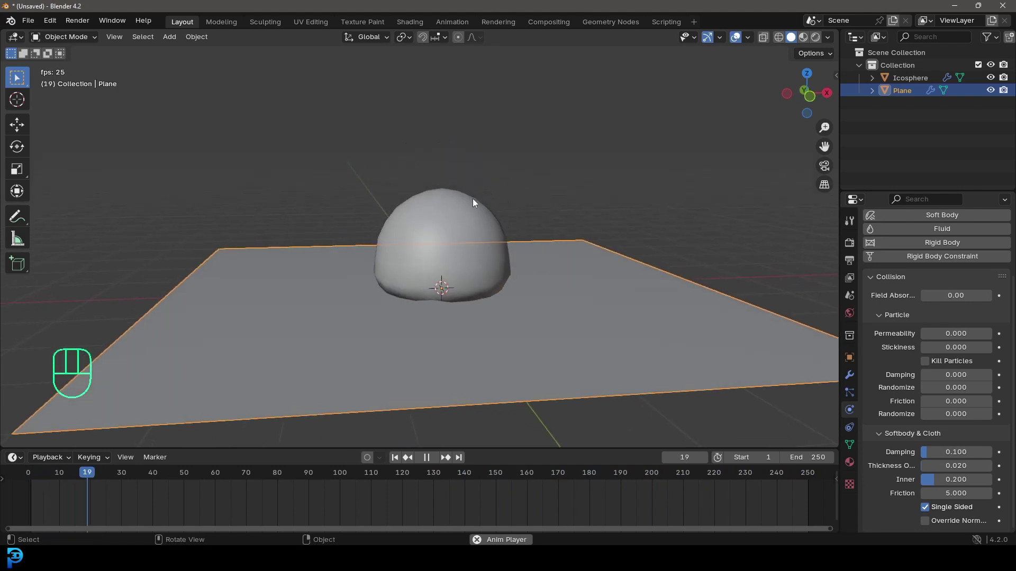
pyautogui.press('space')
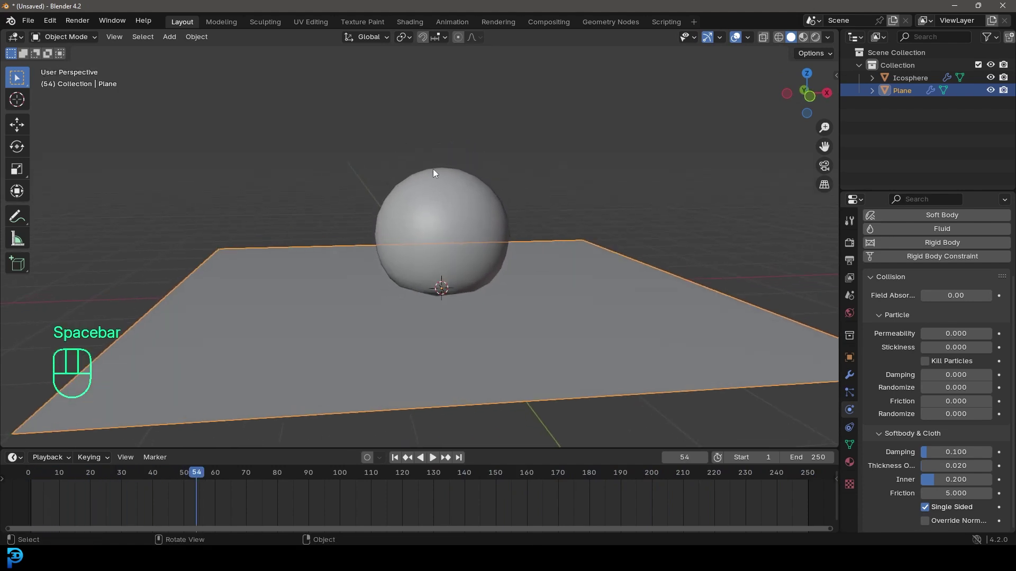
# Set the icosphere's Bending to 0.17 and Pull/Push to 0.3, then replay
pyautogui.click(454, 192)
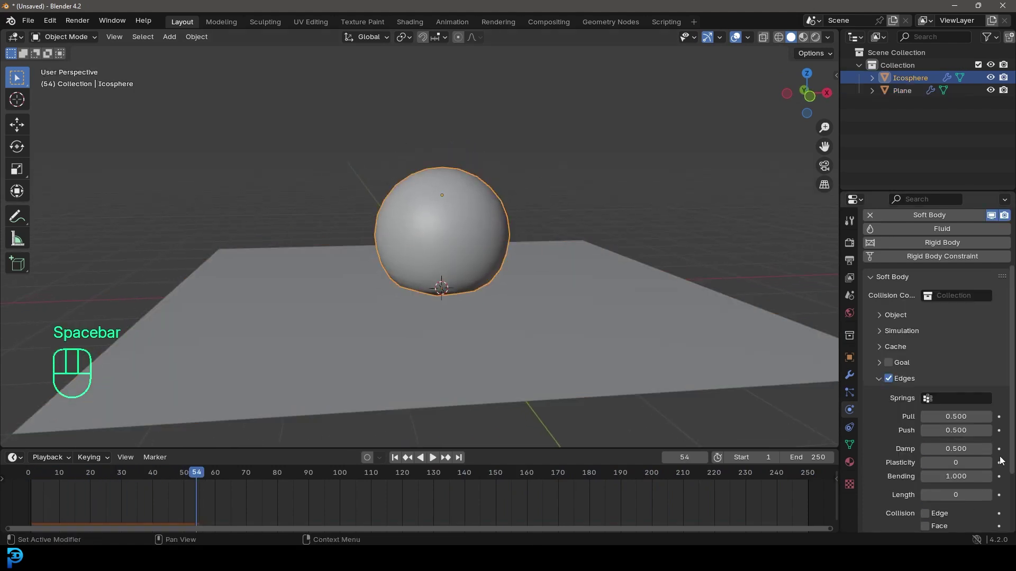
pyautogui.click(958, 476)
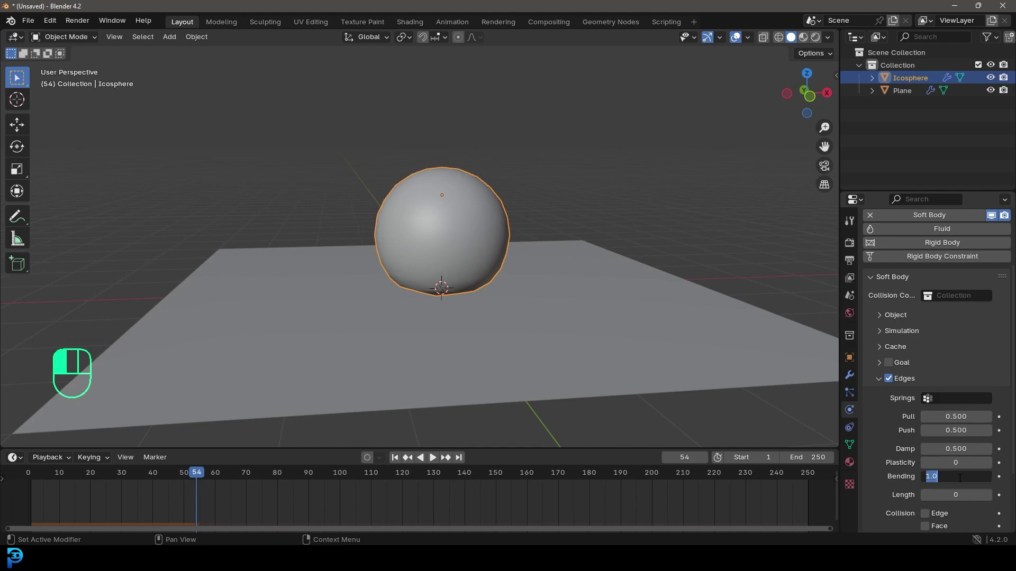
pyautogui.press('Return')
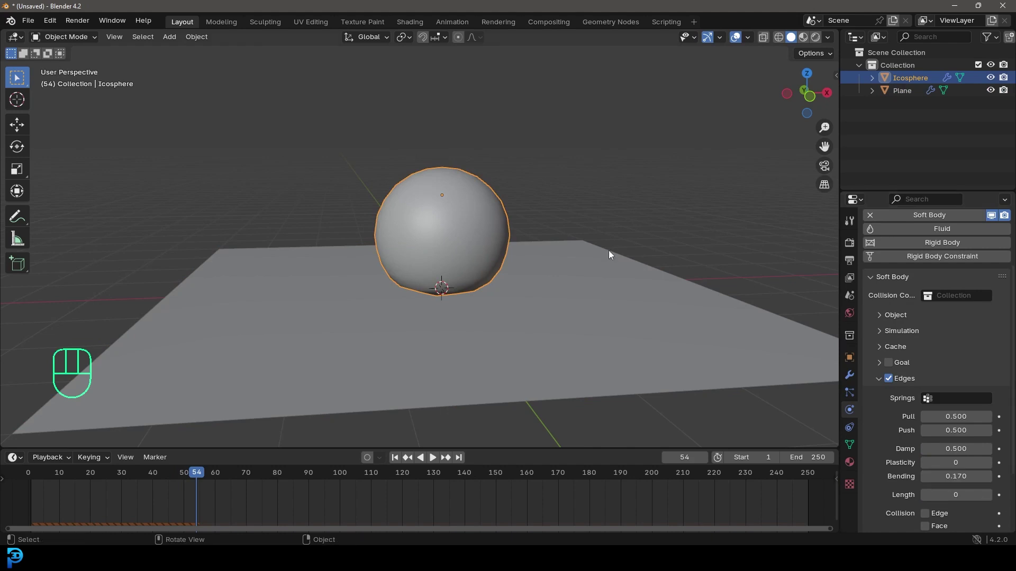
pyautogui.moveTo(608, 249); pyautogui.dragTo(626, 270, button='middle')
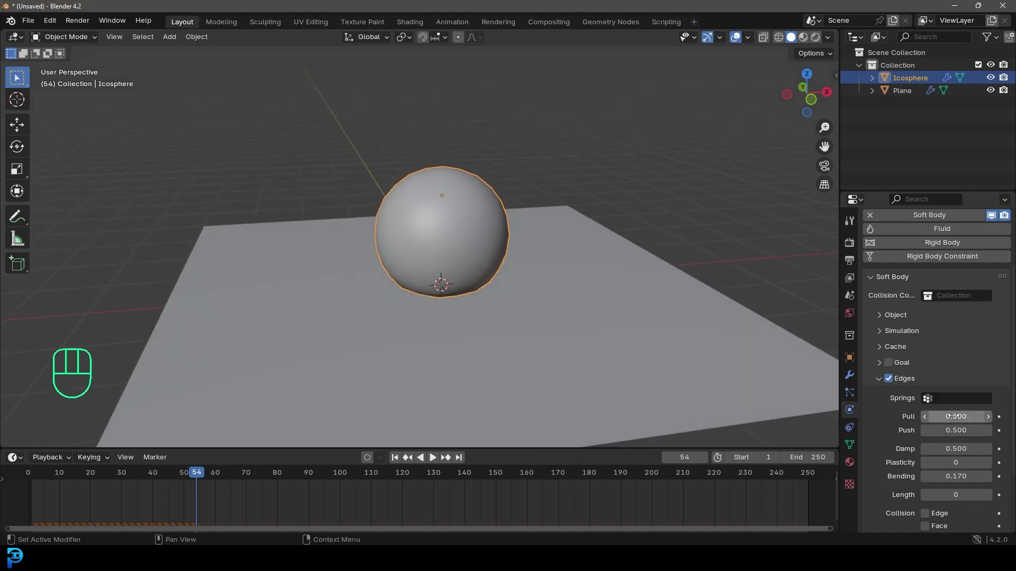
pyautogui.moveTo(950, 416); pyautogui.dragTo(949, 416)
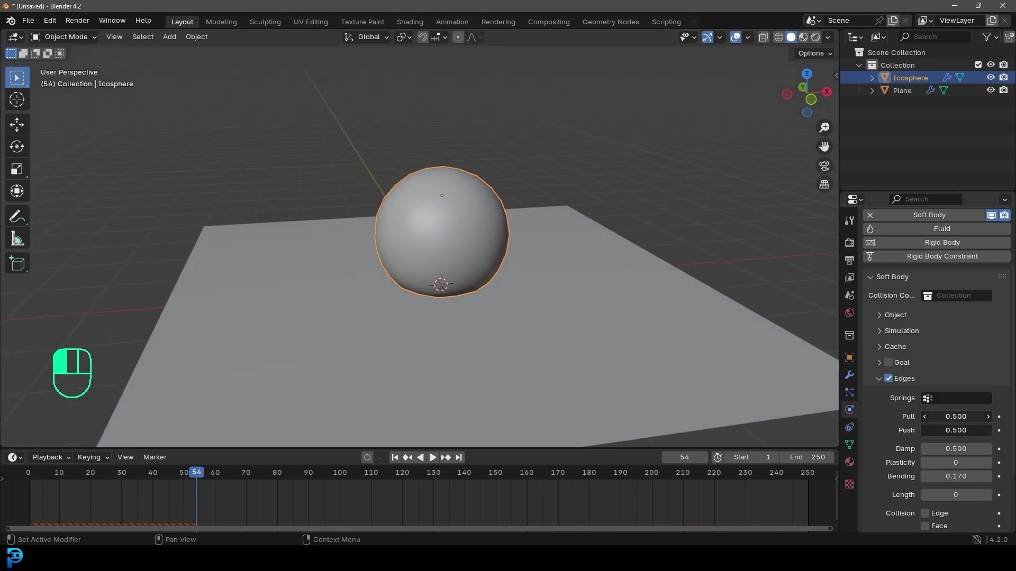
pyautogui.write('.3')
pyautogui.press('Return')
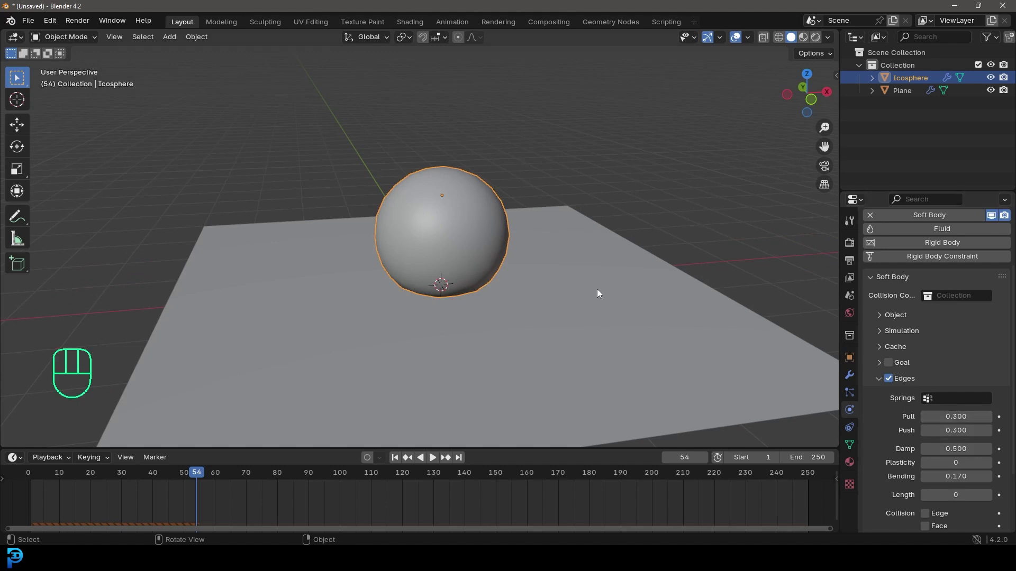
pyautogui.hotkey('shift', 'Left')
pyautogui.press('space')
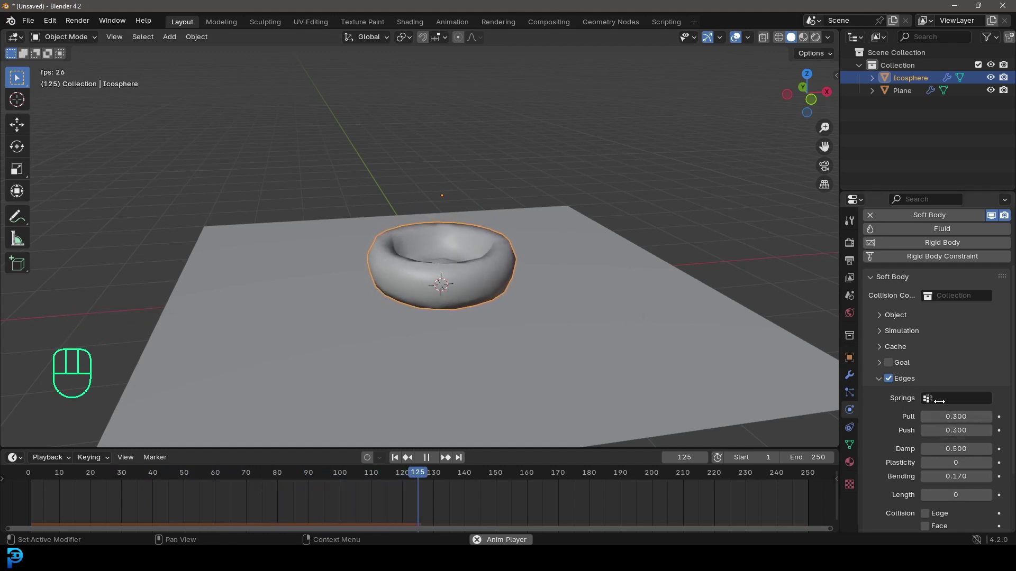
# Change Pull and Push to 0.400, then stop playback and rewind to frame 1
pyautogui.moveTo(960, 417); pyautogui.dragTo(960, 430)
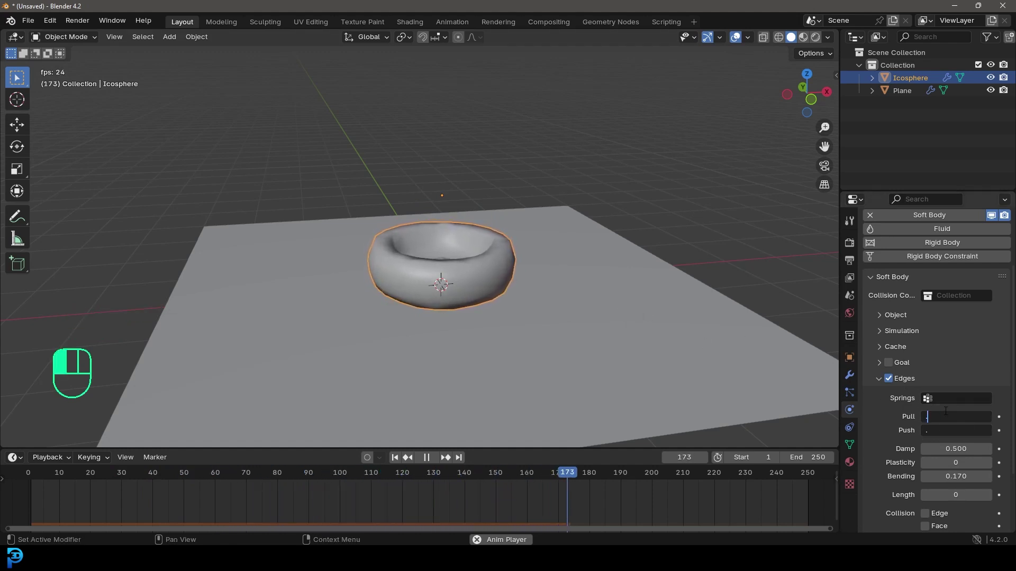
pyautogui.press('Return')
pyautogui.press('space')
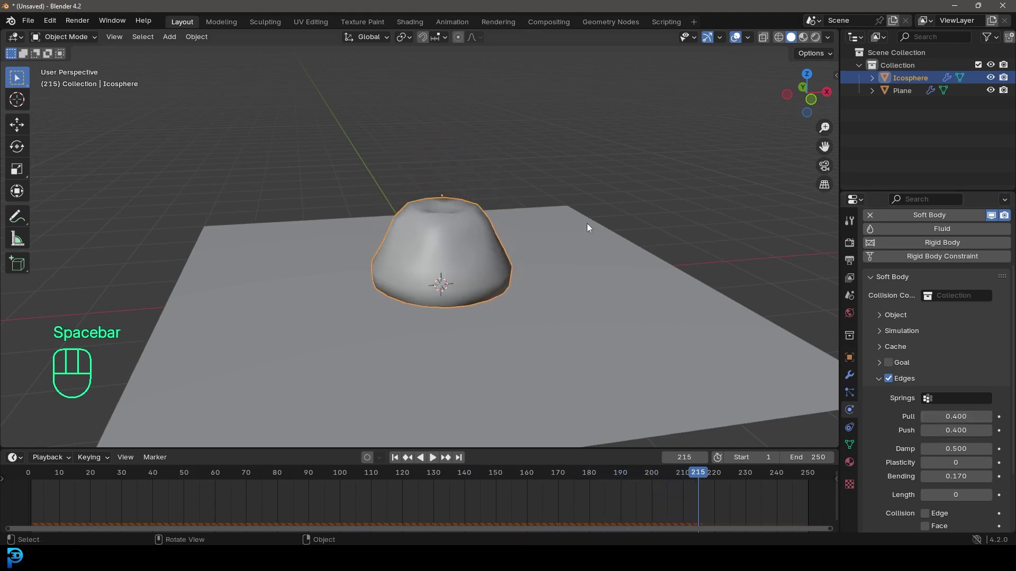
pyautogui.hotkey('shift', 'Left')
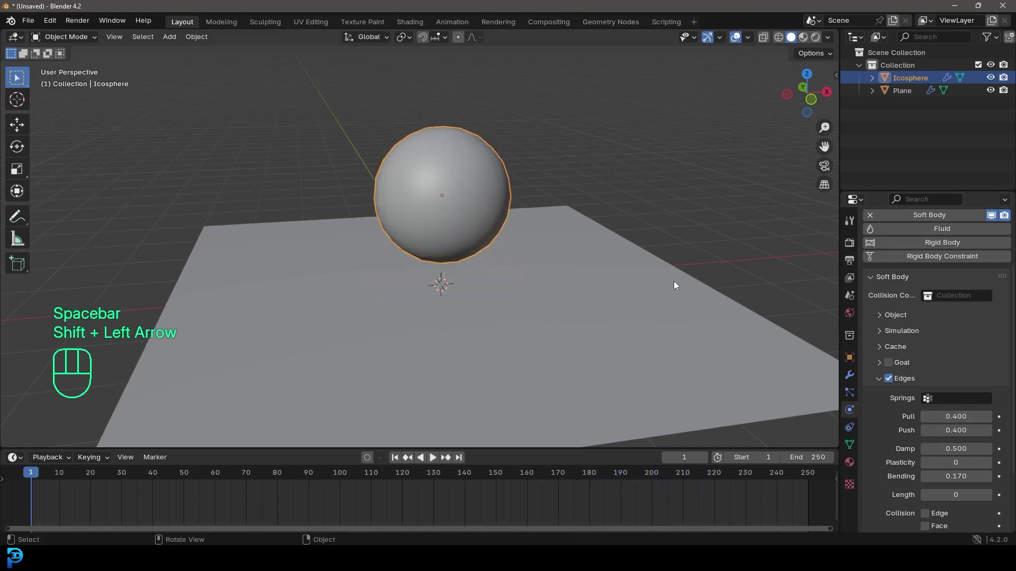
# Duplicate the soft-body sphere and move the copy straight up along Z
pyautogui.moveTo(782, 291); pyautogui.dragTo(508, 214, button='middle')
pyautogui.hotkey('shift', 'd')
pyautogui.press('z')
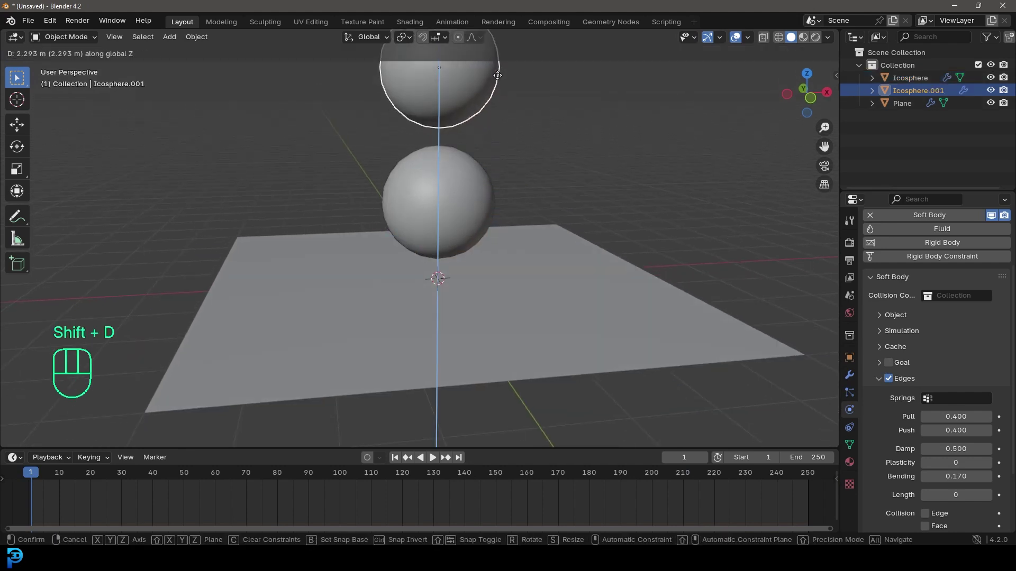
pyautogui.click(497, 85)
# Play the two spheres falling, rewind to frame 1, and select the bottom sphere
pyautogui.moveTo(497, 85); pyautogui.dragTo(559, 257, button='middle')
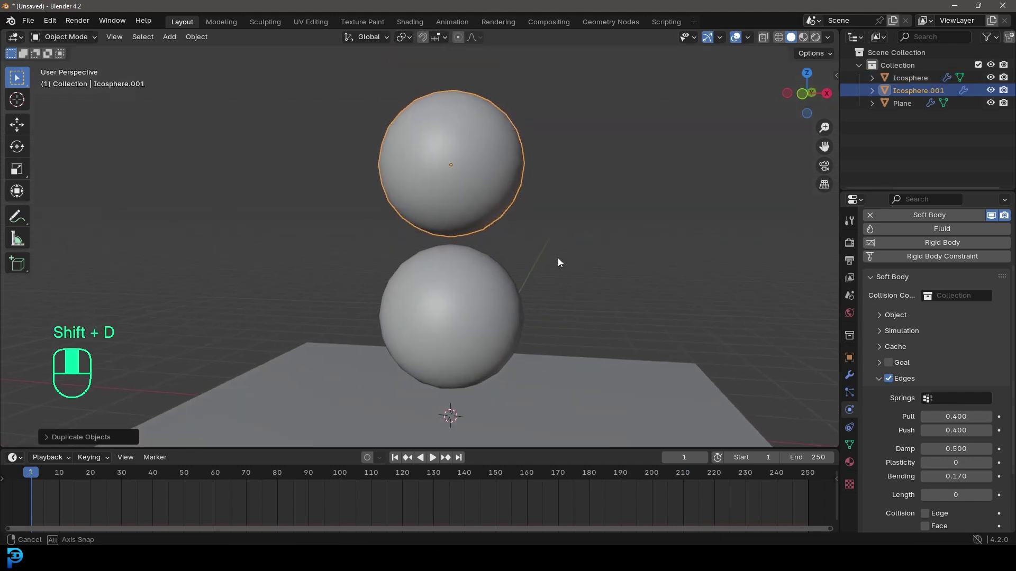
pyautogui.press('space')
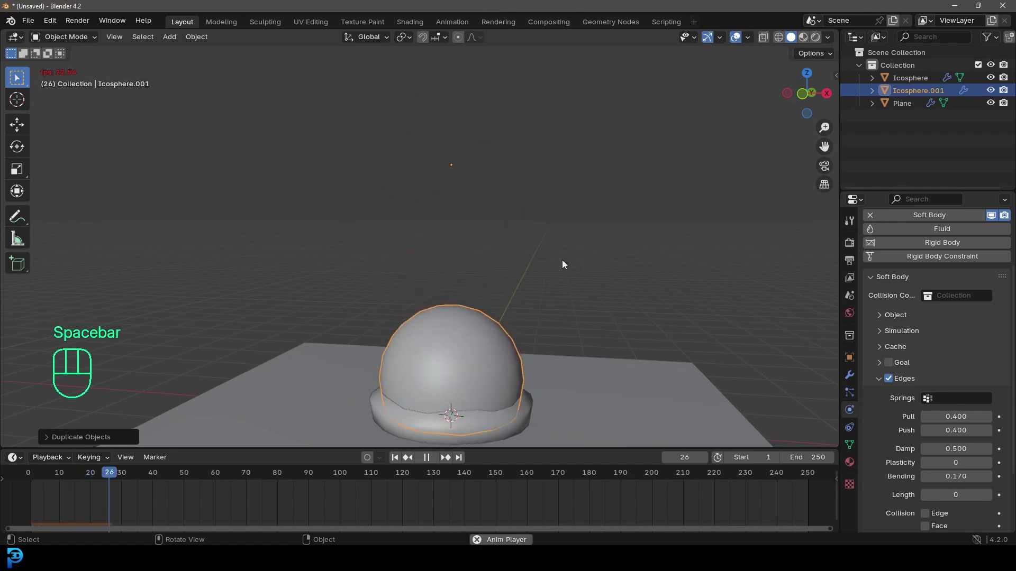
pyautogui.press('space')
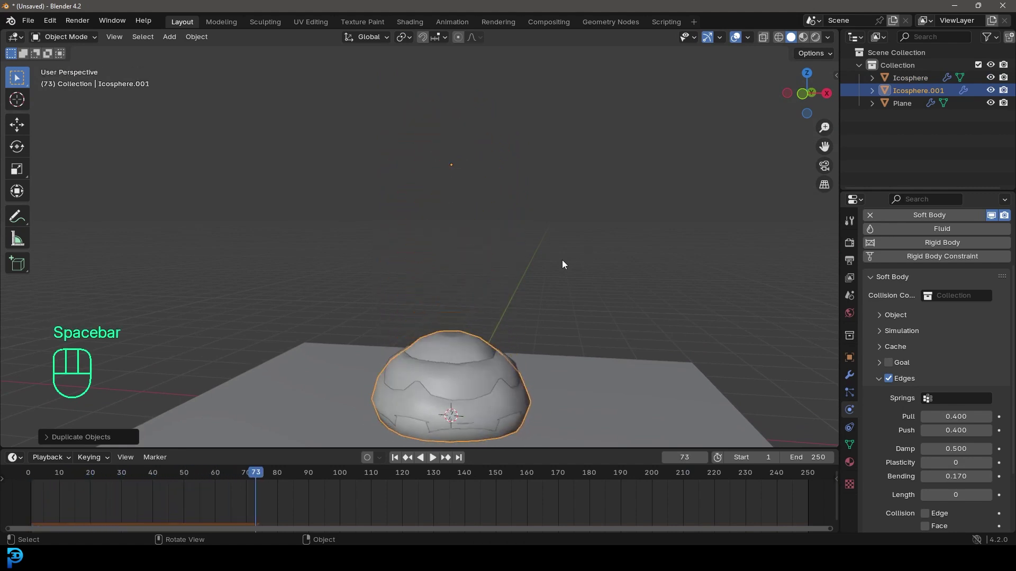
pyautogui.hotkey('shift', 'Left')
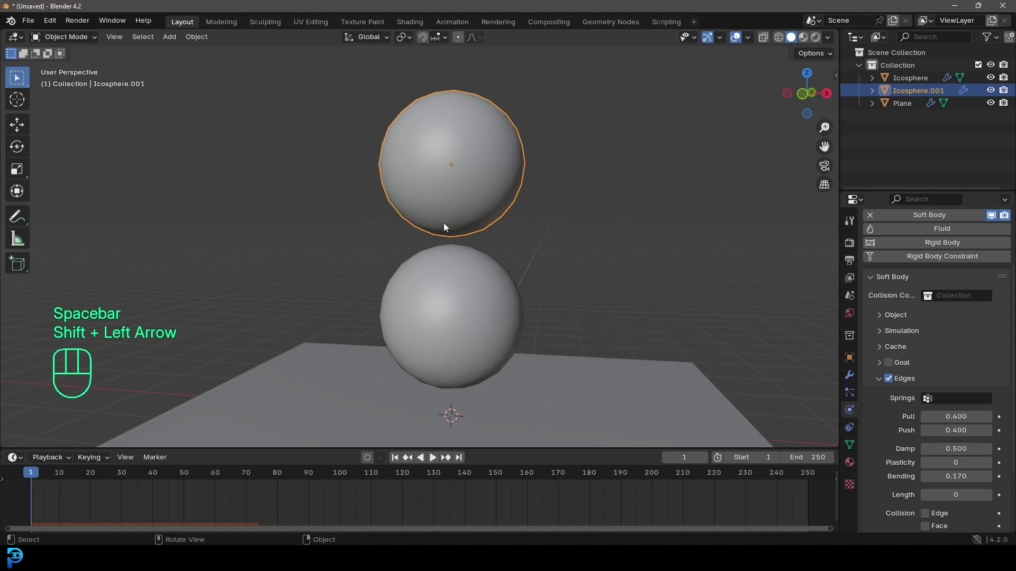
pyautogui.click(480, 275)
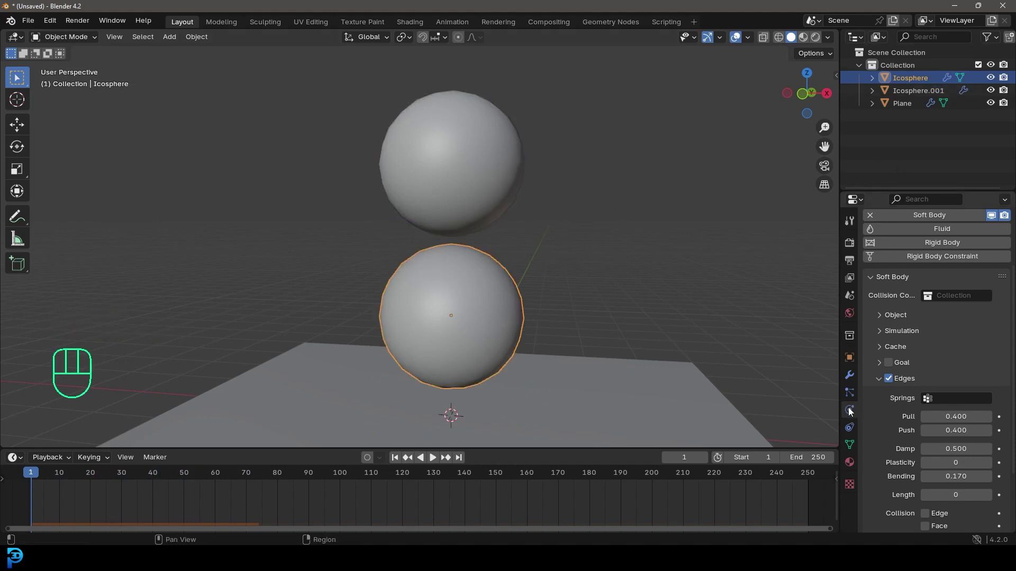
pyautogui.scroll(3, 902, 354)
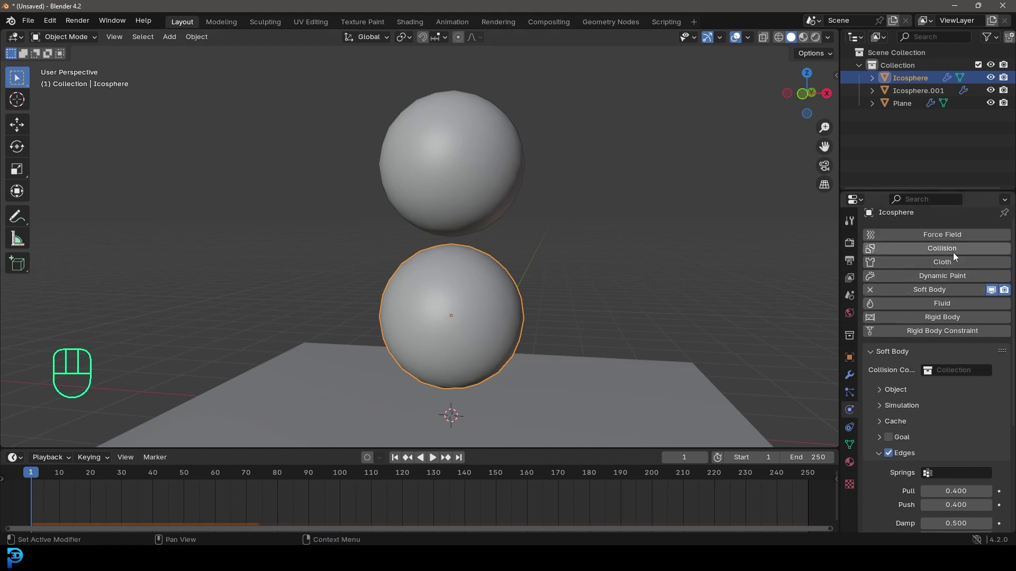
# Enable Collision on the lower icosphere and play the drop through frame 182
pyautogui.click(931, 249)
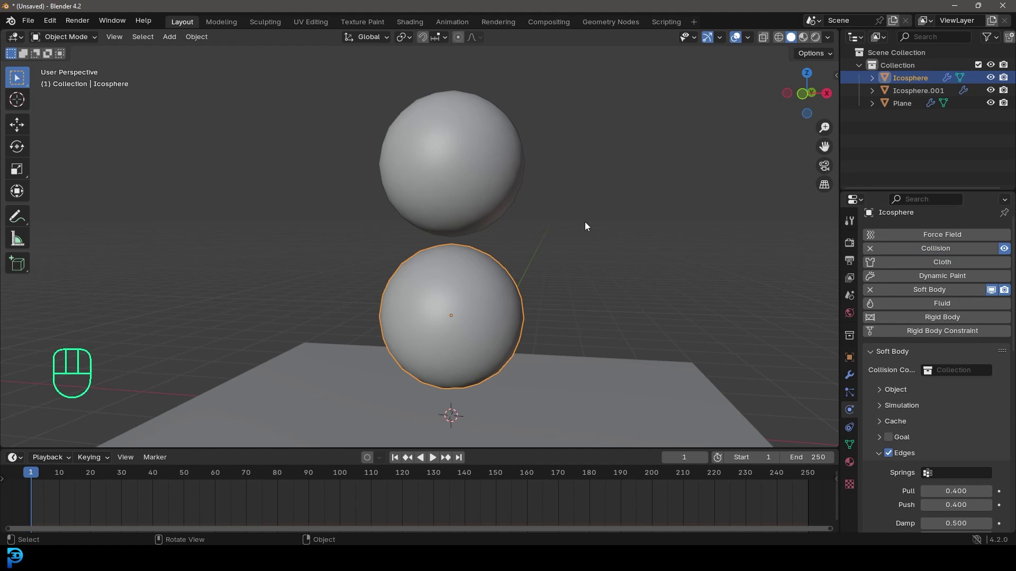
pyautogui.keyDown('shift'); pyautogui.moveTo(487, 284); pyautogui.dragTo(557, 279, button='middle'); pyautogui.keyUp('shift')
pyautogui.hotkey('shift', 'Left')
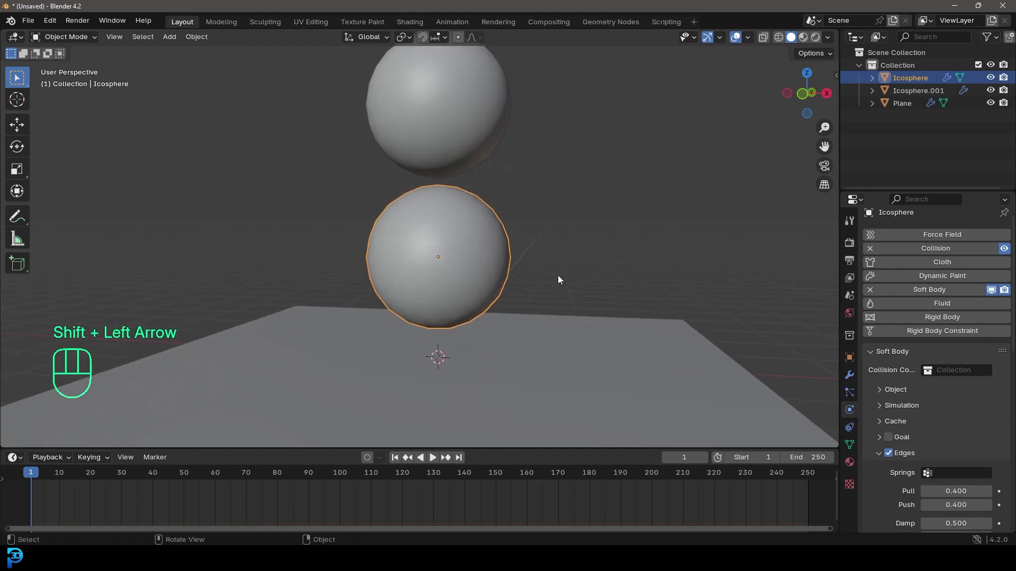
pyautogui.press('space')
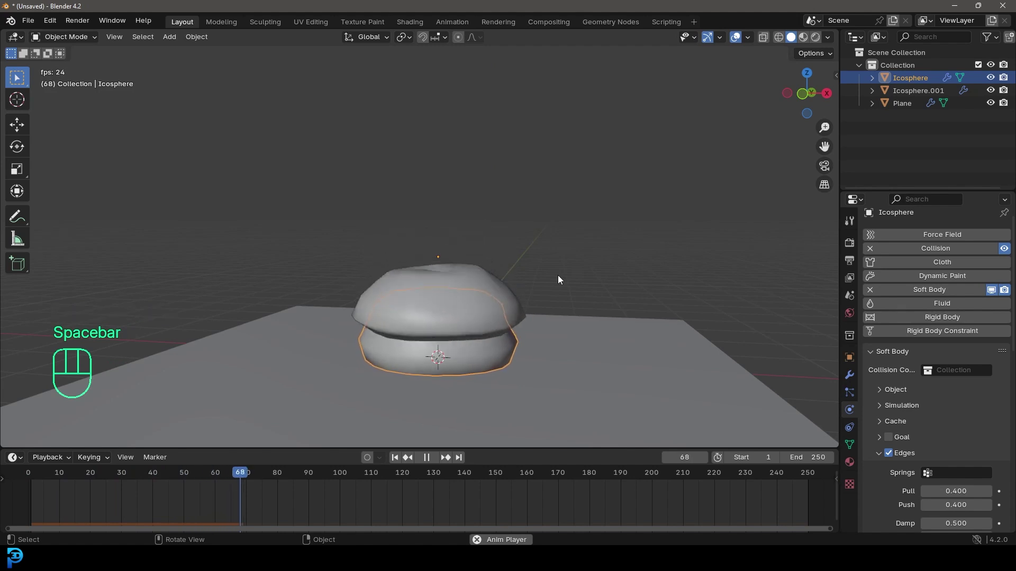
pyautogui.moveTo(558, 280); pyautogui.dragTo(669, 246, button='middle')
pyautogui.press('space')
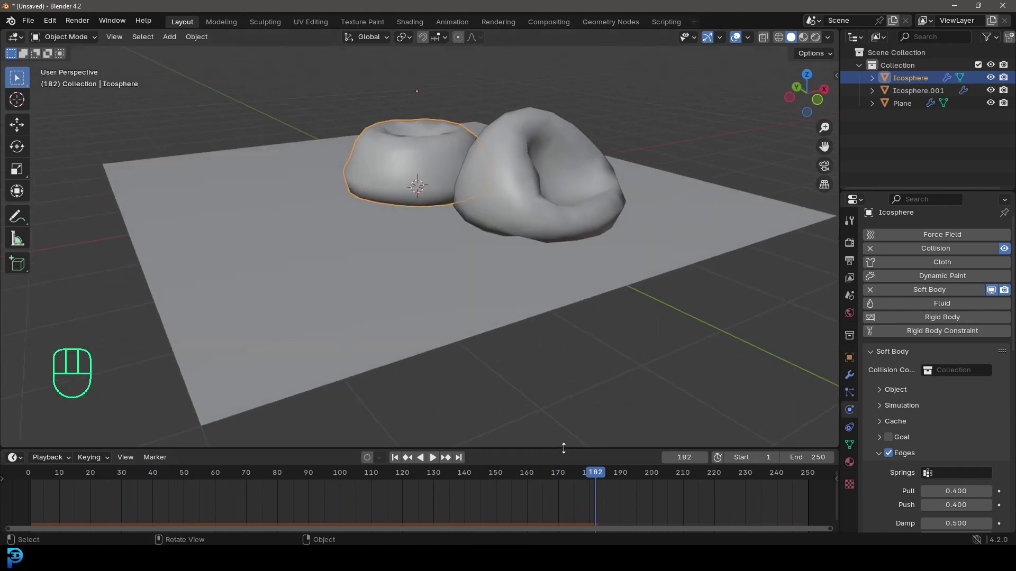
pyautogui.moveTo(567, 449); pyautogui.dragTo(529, 415)
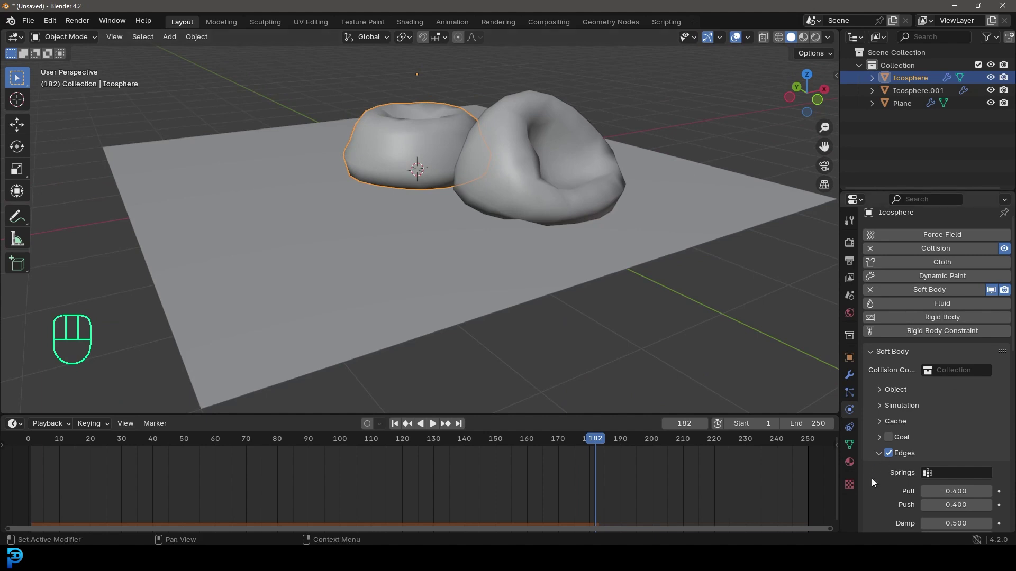
# Set the lower sphere's soft-body cache End to 70 and bake it
pyautogui.click(878, 421)
pyautogui.scroll(-4, 963, 463)
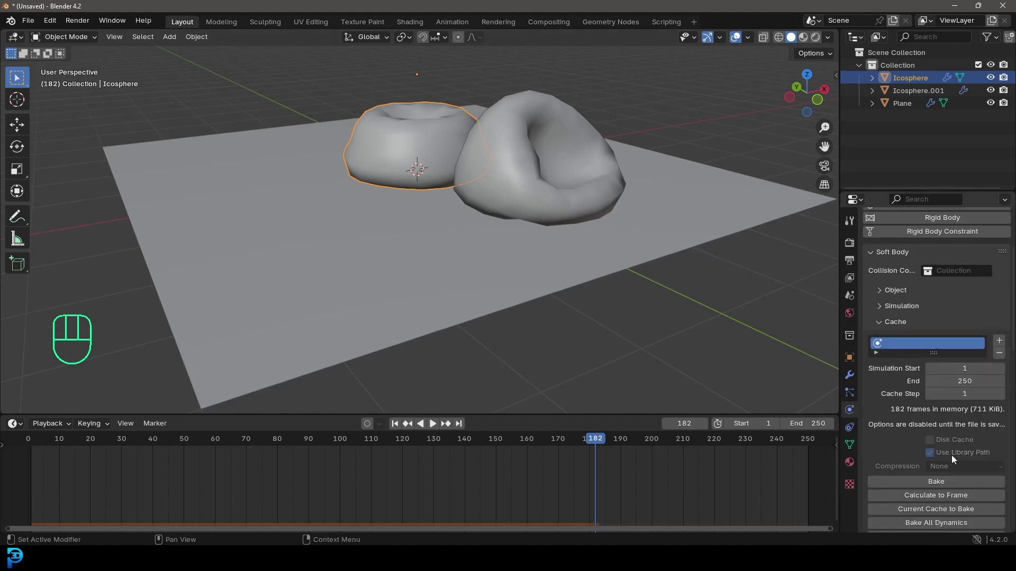
pyautogui.moveTo(281, 464); pyautogui.dragTo(320, 465, button='middle')
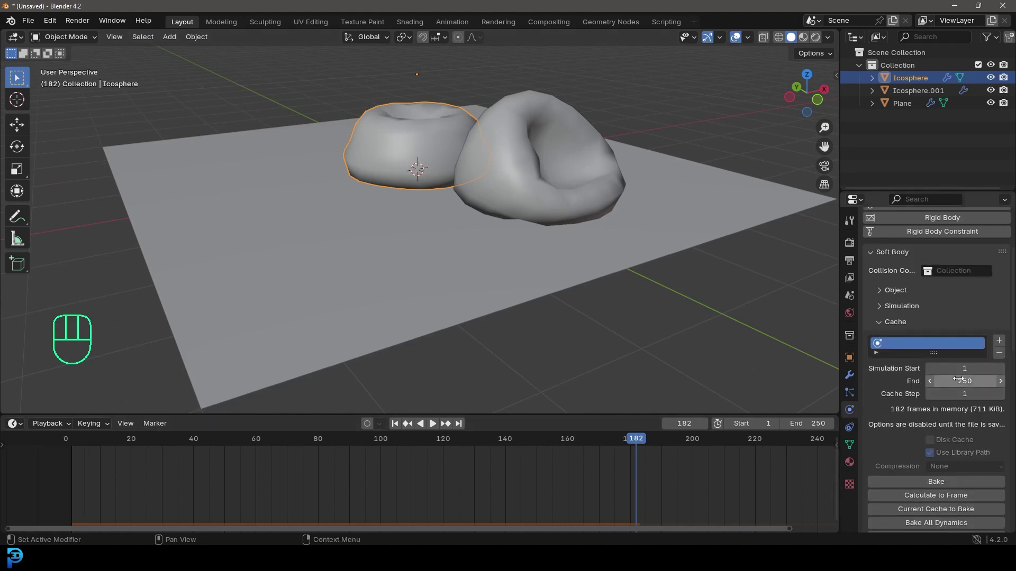
pyautogui.click(978, 378)
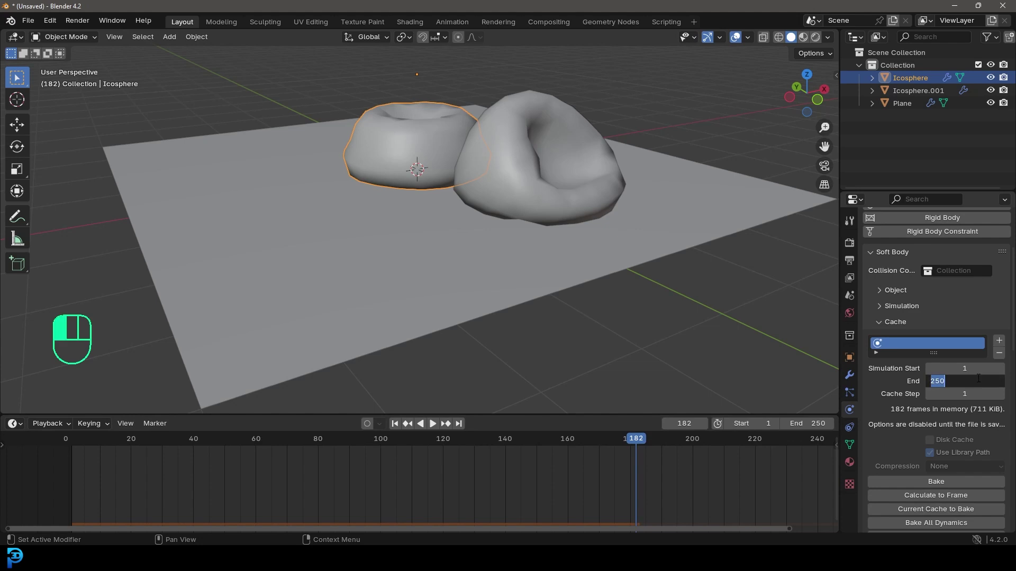
pyautogui.press('Return')
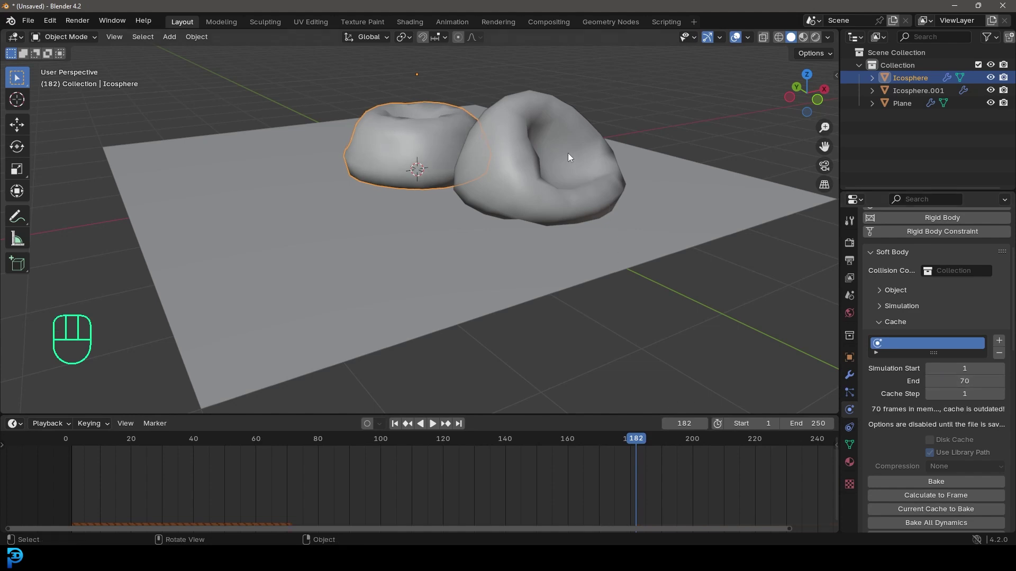
pyautogui.click(948, 481)
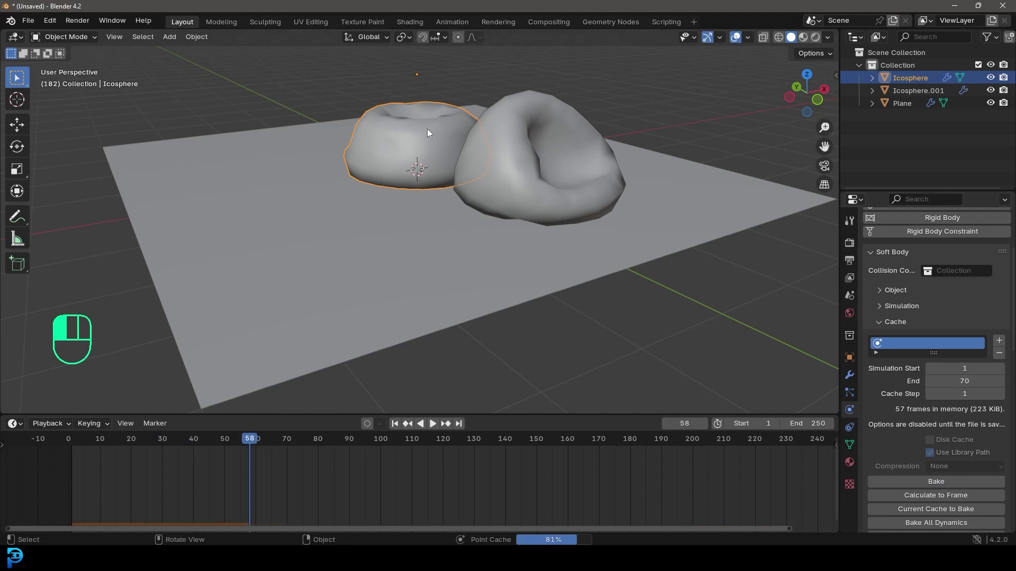
# Set Icosphere.001's cache End to 70, bake it, and play the baked simulation
pyautogui.click(474, 109)
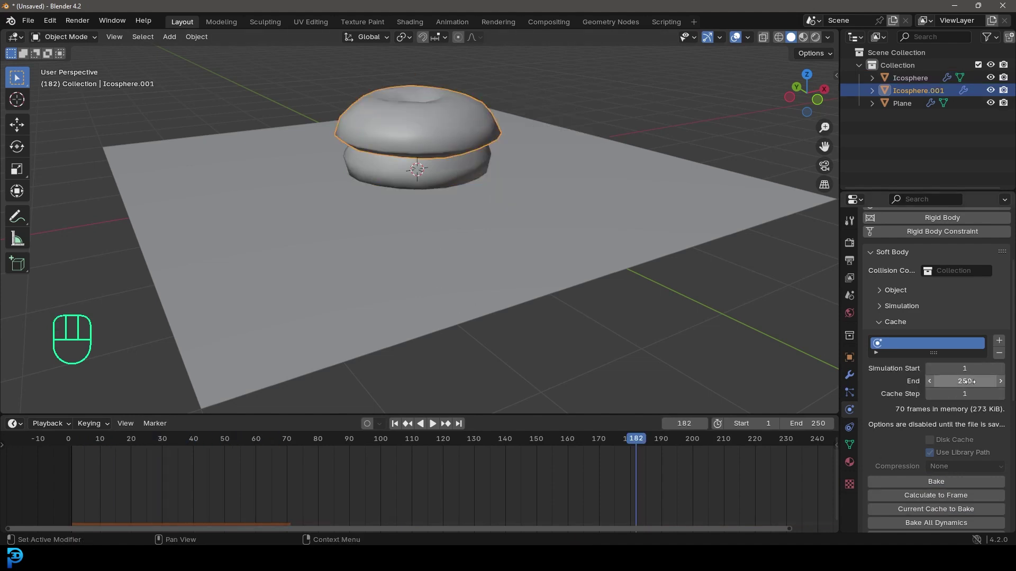
pyautogui.moveTo(967, 381); pyautogui.dragTo(963, 380)
pyautogui.press('0')
pyautogui.press('Return')
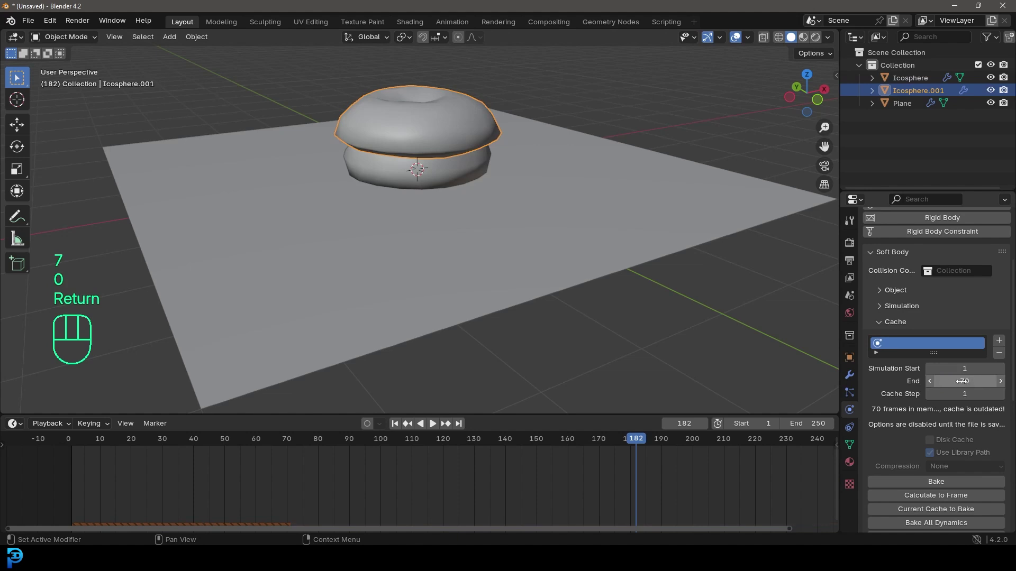
pyautogui.click(932, 482)
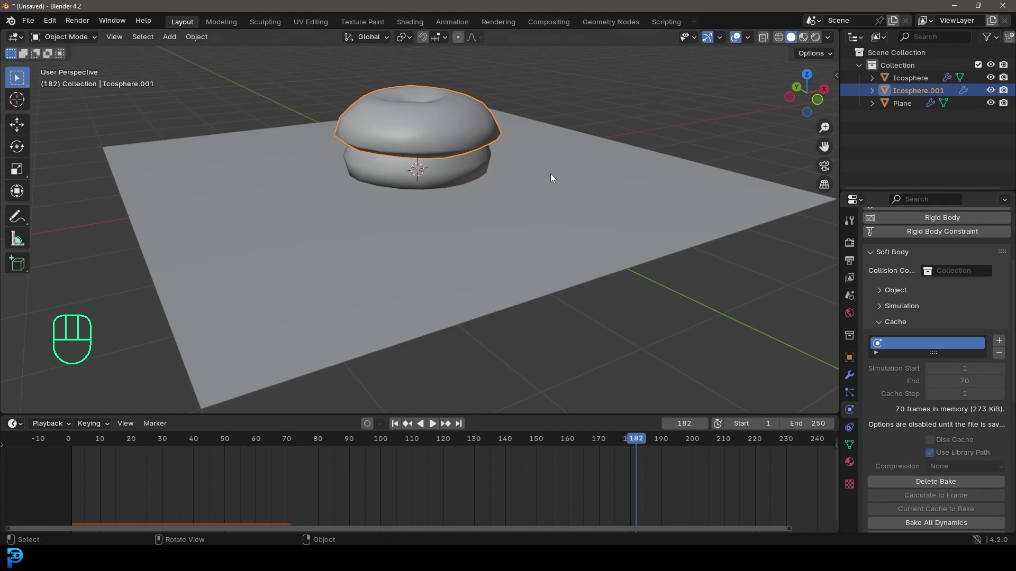
pyautogui.hotkey('shift', 'Left')
pyautogui.press('space')
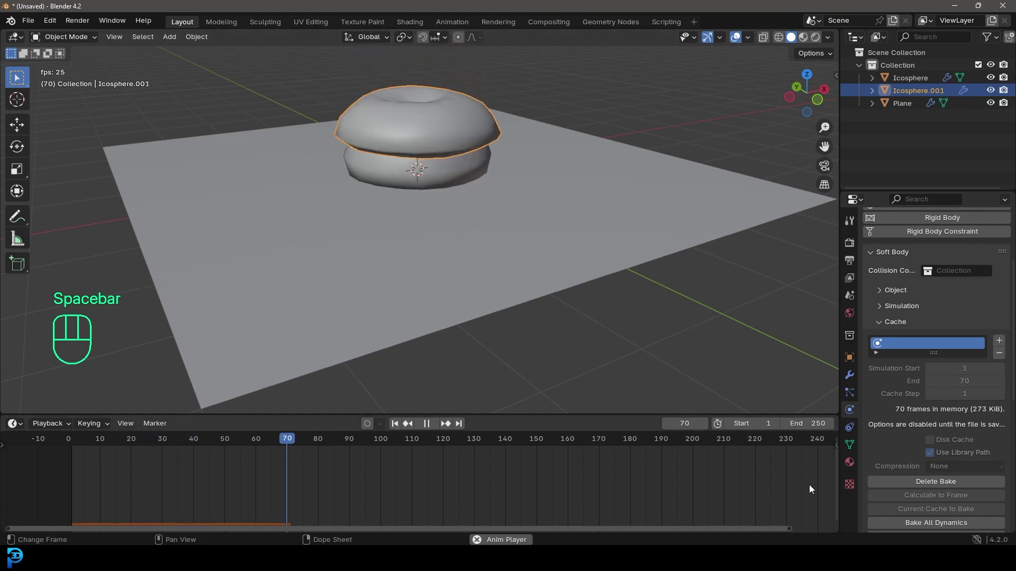
# End the frame range at 80 and add a Subdivision Surface modifier to the lower sphere
pyautogui.moveTo(809, 423); pyautogui.dragTo(809, 423)
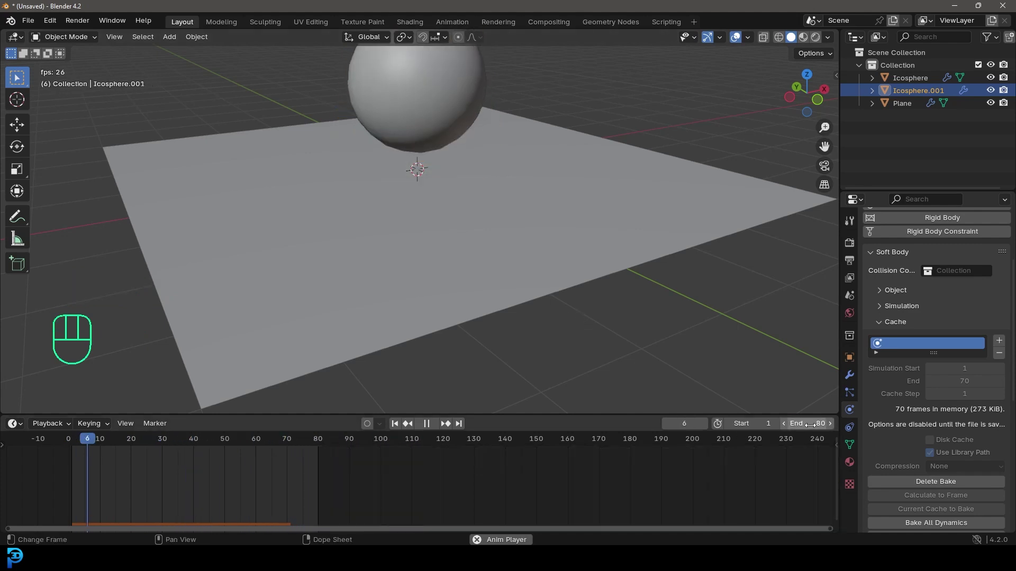
pyautogui.press('space')
pyautogui.click(466, 179)
pyautogui.keyDown('shift'); pyautogui.moveTo(446, 160); pyautogui.dragTo(507, 277, button='middle'); pyautogui.keyUp('shift')
pyautogui.click(849, 375)
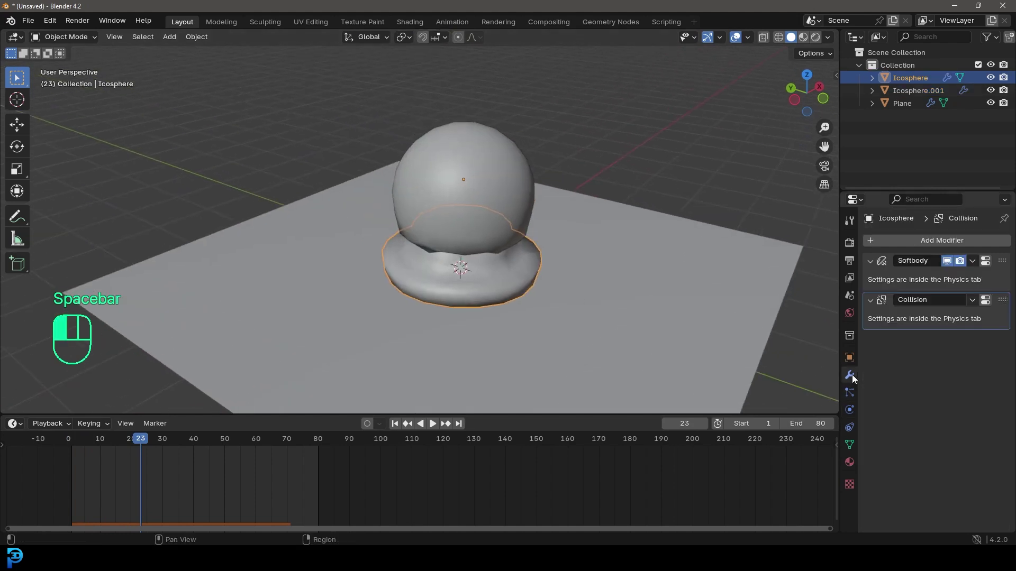
pyautogui.click(910, 240)
pyautogui.write('sub')
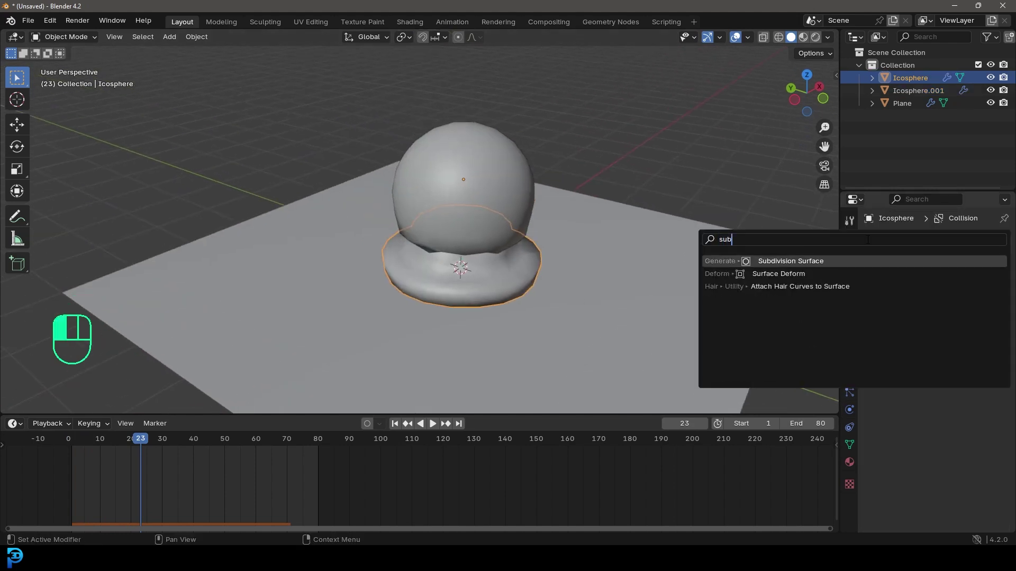
pyautogui.click(797, 262)
# Add Subdivision Surface to the upper sphere Icosphere.001 and play the soft-body simulation
pyautogui.click(506, 161)
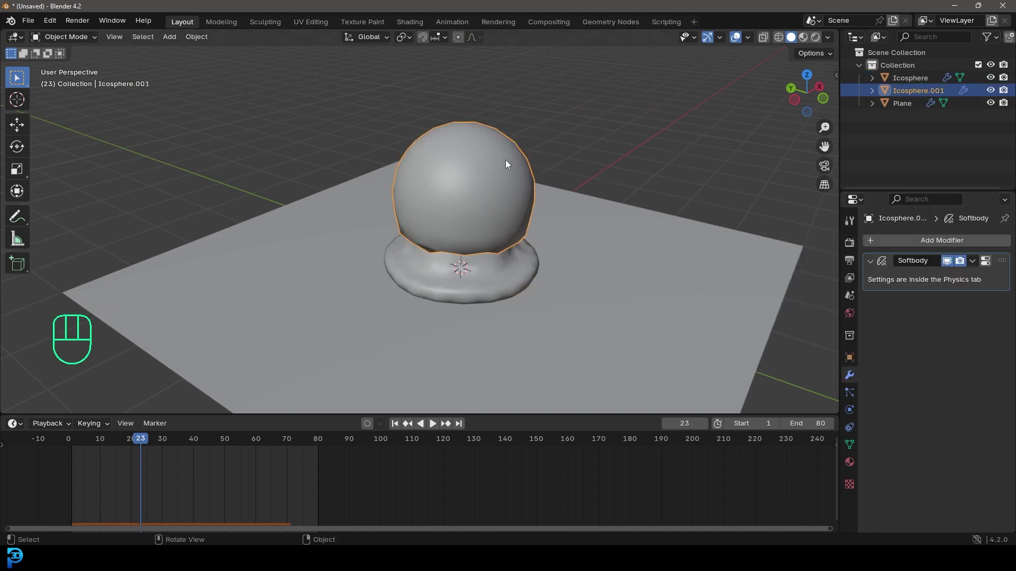
pyautogui.click(922, 241)
pyautogui.write('sub')
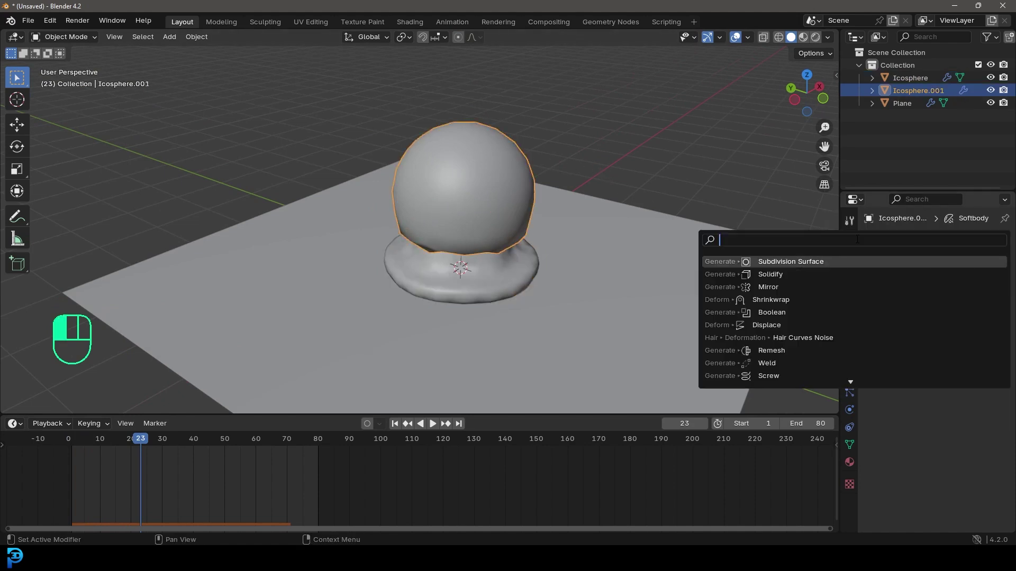
pyautogui.click(780, 262)
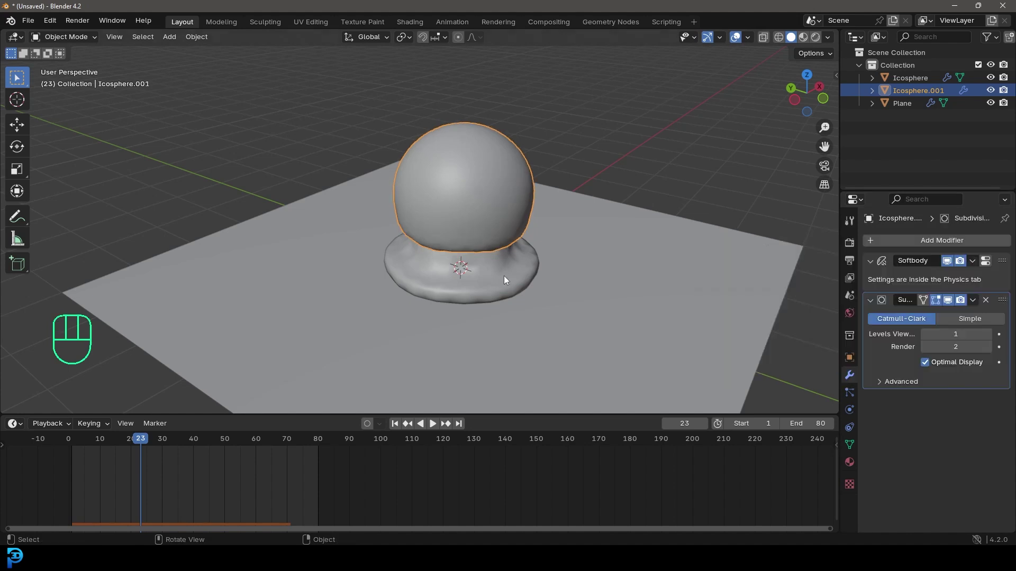
pyautogui.press('space')
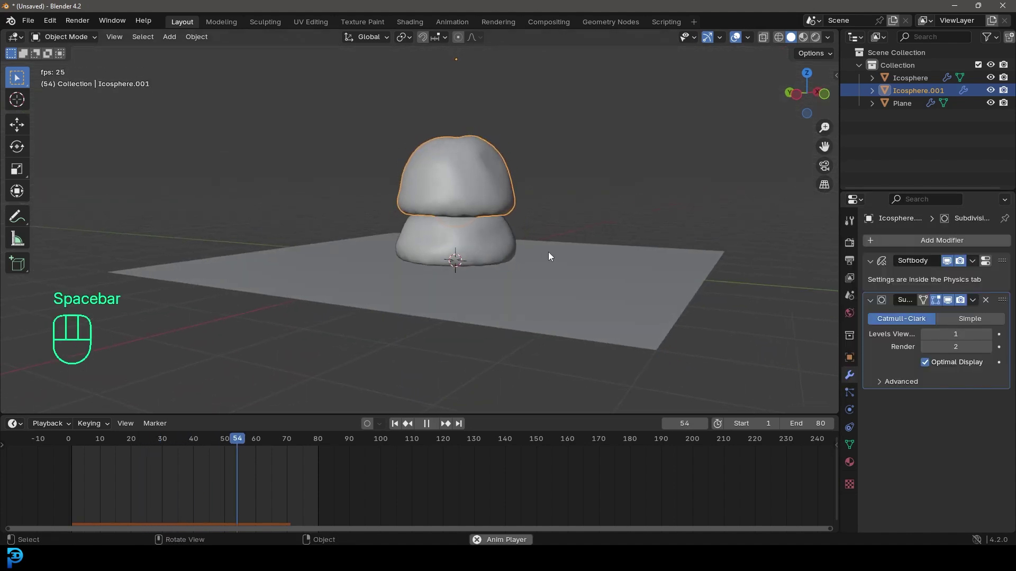
pyautogui.press('space')
# View the spheres from the front, recenter them, and add a camera
pyautogui.press('KP_1')
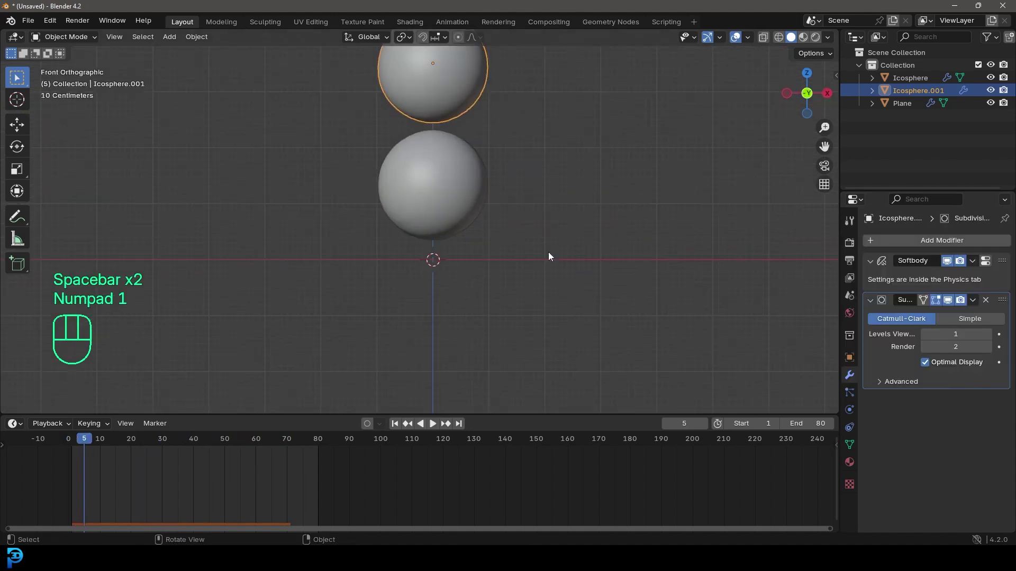
pyautogui.press('space')
pyautogui.press('space')
pyautogui.keyDown('shift'); pyautogui.moveTo(431, 219); pyautogui.dragTo(477, 243, button='middle'); pyautogui.keyUp('shift')
pyautogui.hotkey('shift', 'a')
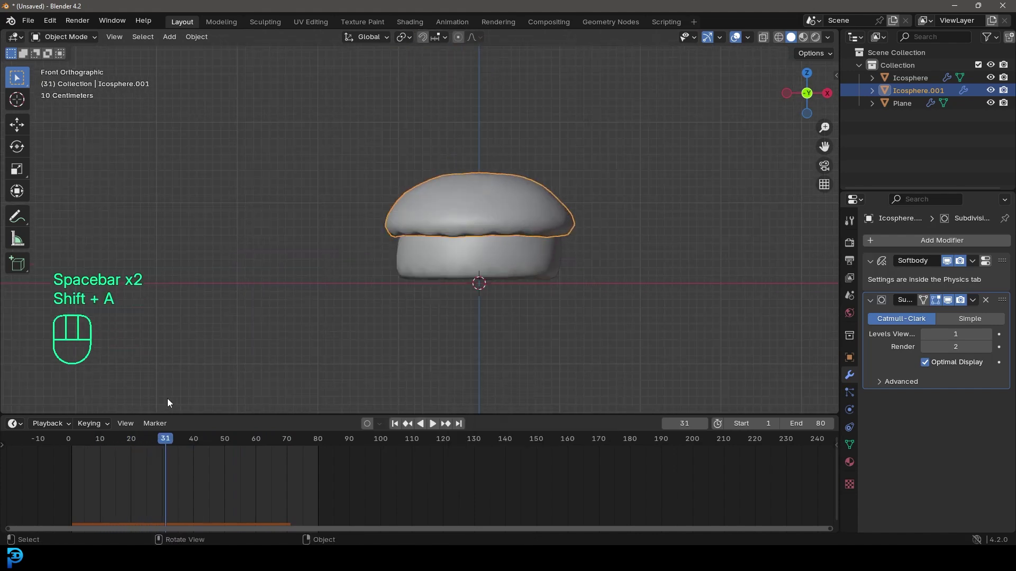
pyautogui.scroll(2, 482, 213)
pyautogui.moveTo(482, 214)
pyautogui.keyDown('shift'); pyautogui.mouseDown(button='middle')
pyautogui.moveTo(490, 243)
pyautogui.moveTo(469, 227)
pyautogui.mouseUp(button='middle'); pyautogui.keyUp('shift')
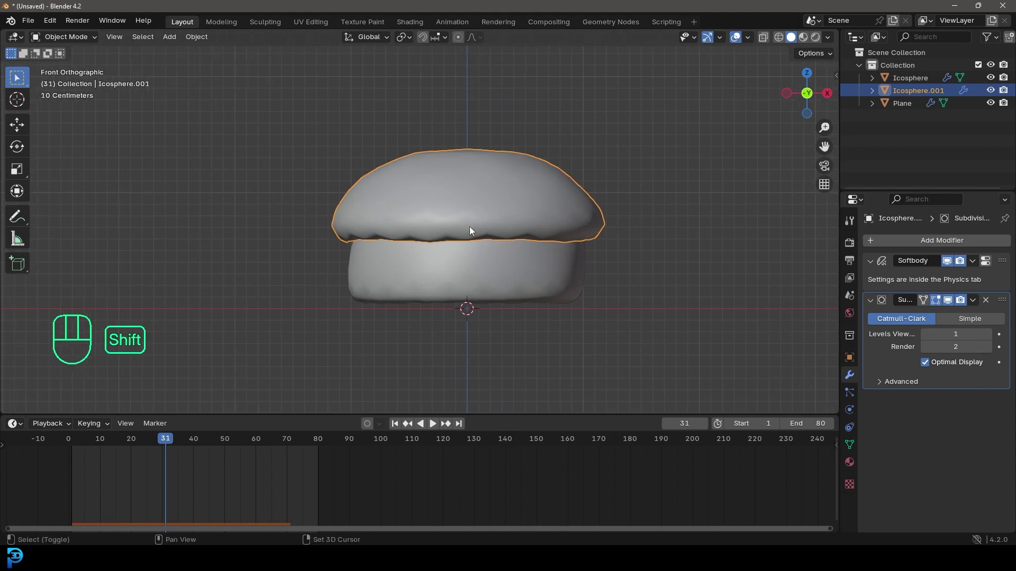
pyautogui.hotkey('shift', 'a')
pyautogui.click(418, 408)
# Move the camera back along Y and up so its view frames the stacked spheres
pyautogui.moveTo(544, 290)
pyautogui.mouseDown(button='middle')
pyautogui.moveTo(586, 261)
pyautogui.moveTo(529, 281)
pyautogui.mouseUp(button='middle')
pyautogui.scroll(-1, 528, 282)
pyautogui.press('h')
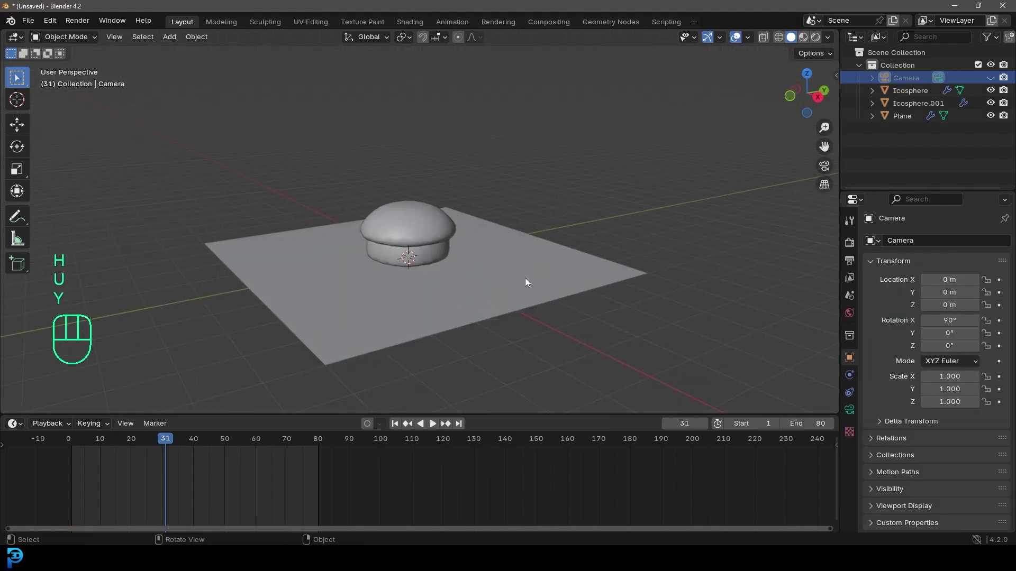
pyautogui.hotkey('alt', 'h')
pyautogui.press('g')
pyautogui.press('y')
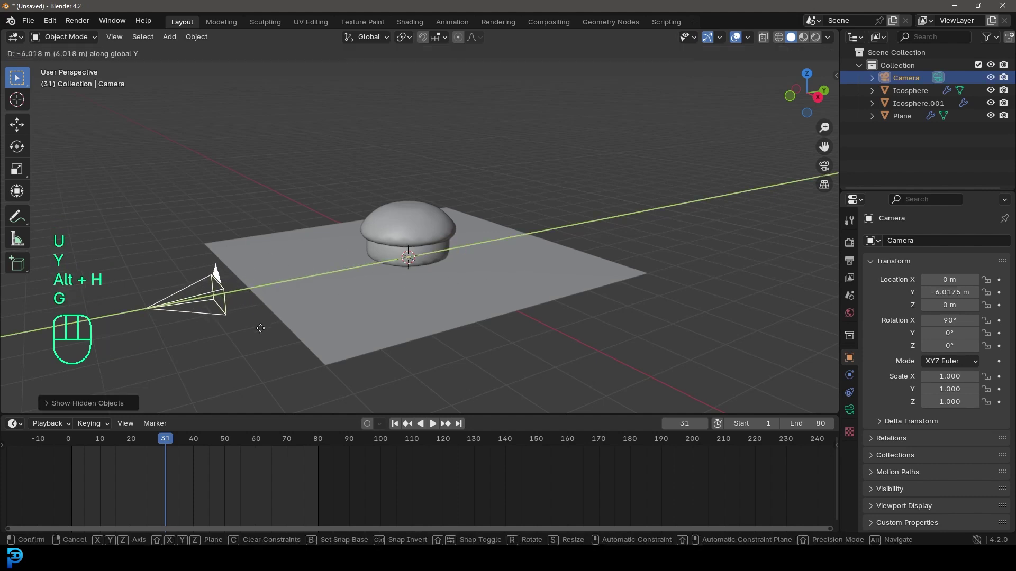
pyautogui.press('g')
pyautogui.click(267, 264)
pyautogui.press('KP_0')
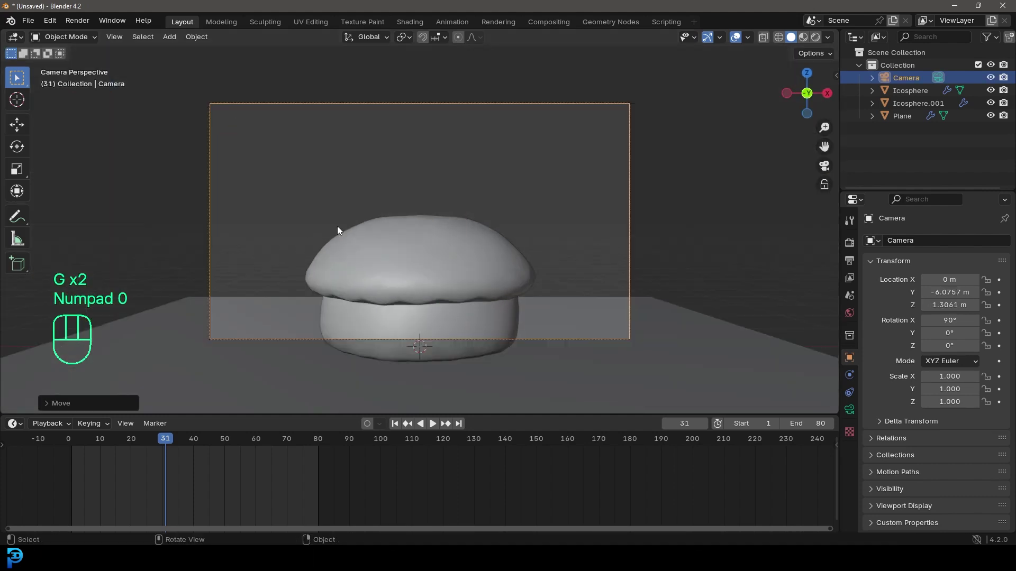
pyautogui.press('g')
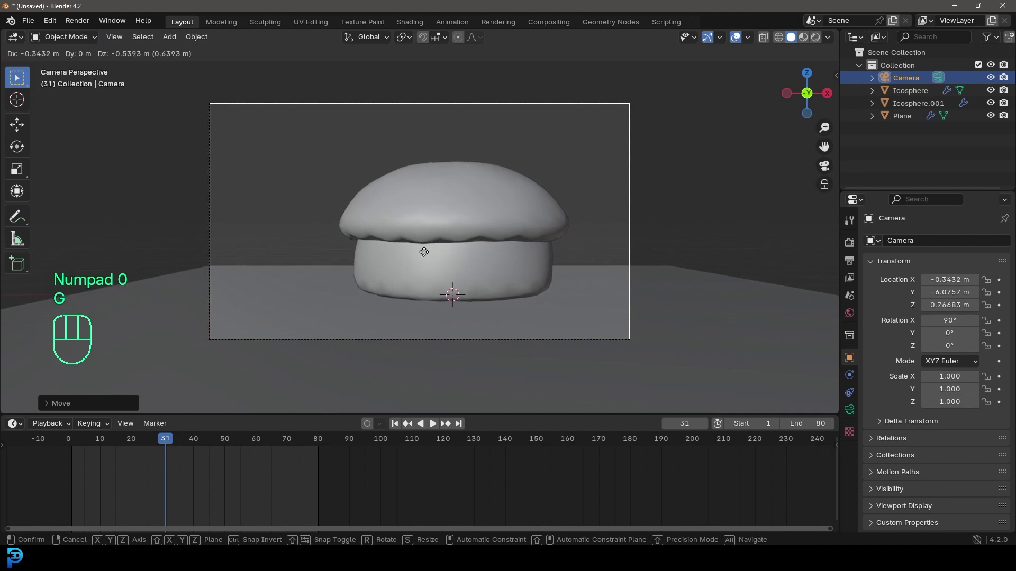
pyautogui.press('g')
pyautogui.press('g')
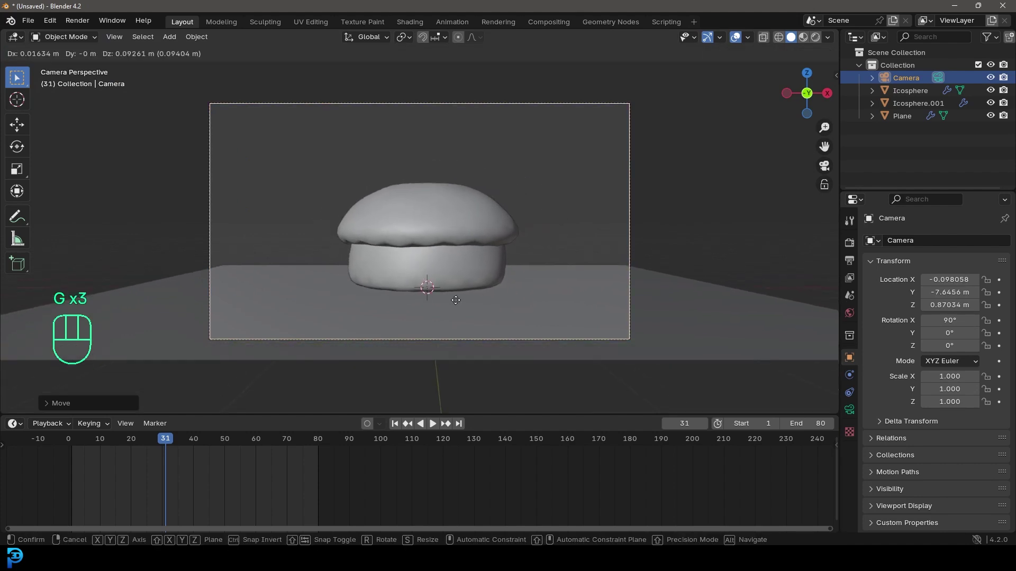
pyautogui.click(504, 214)
# Switch rendering to Cycles on GPU Compute with 50 max render samples
pyautogui.click(849, 242)
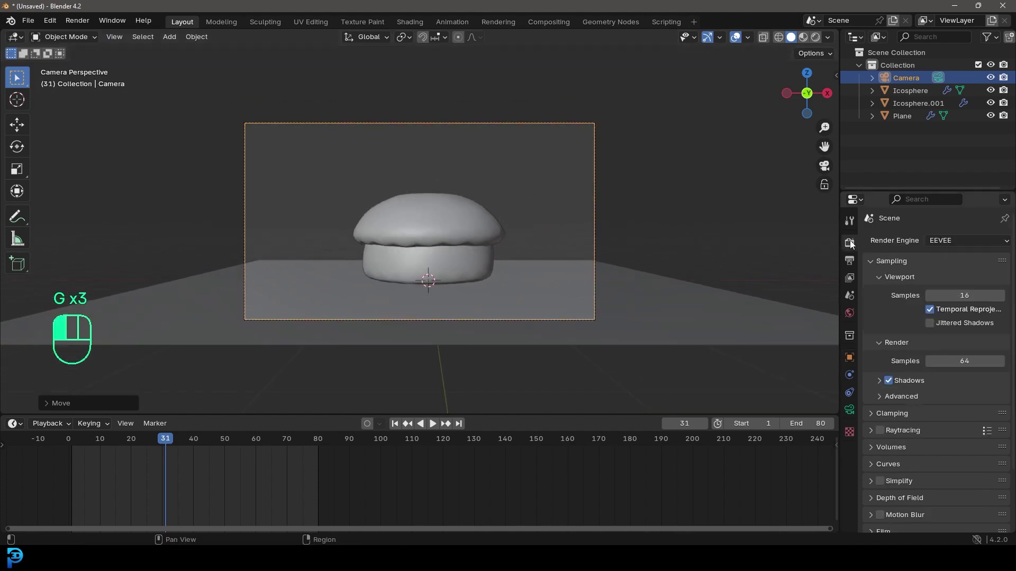
pyautogui.click(951, 240)
pyautogui.click(949, 281)
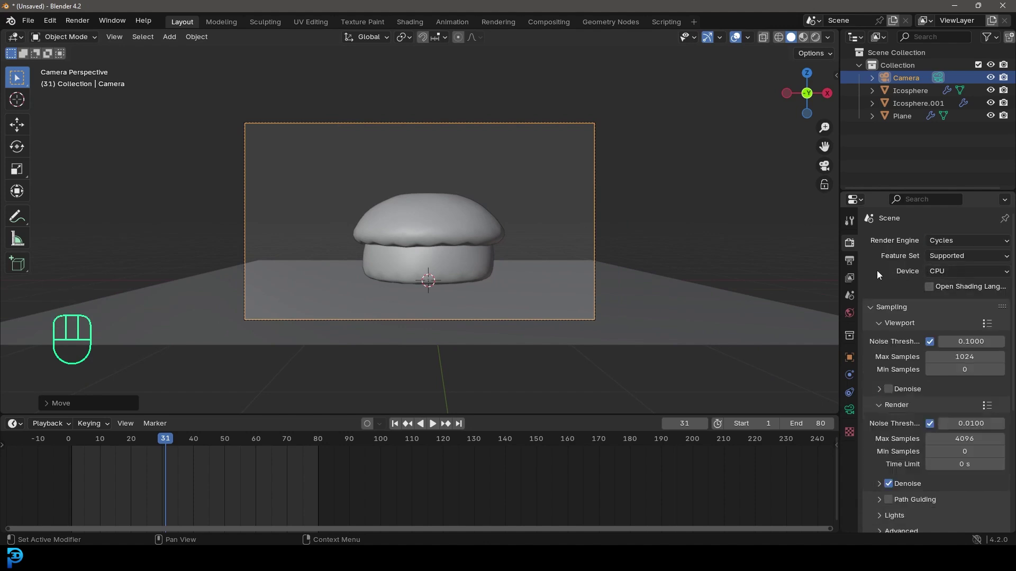
pyautogui.click(945, 271)
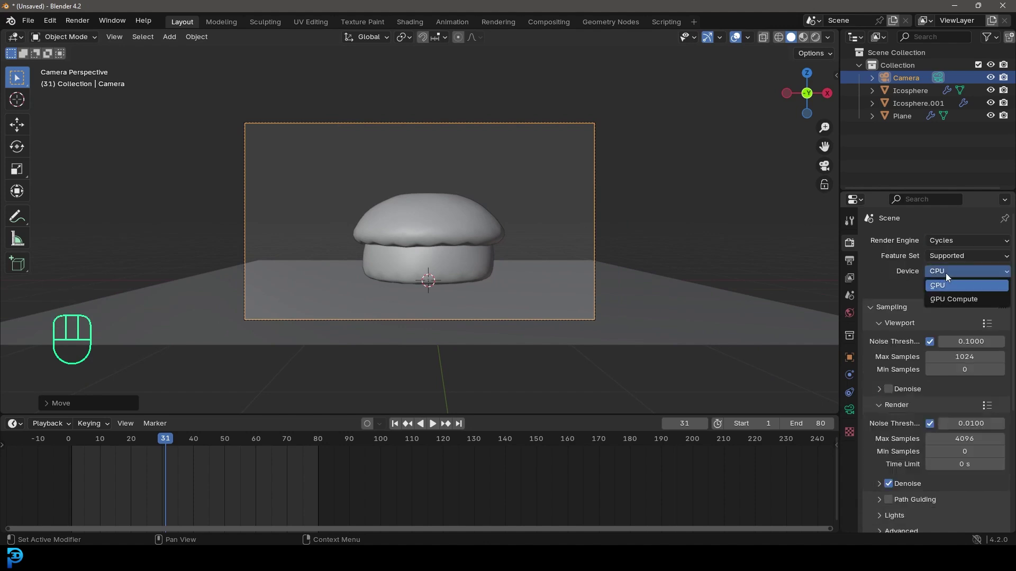
pyautogui.click(979, 299)
pyautogui.click(964, 438)
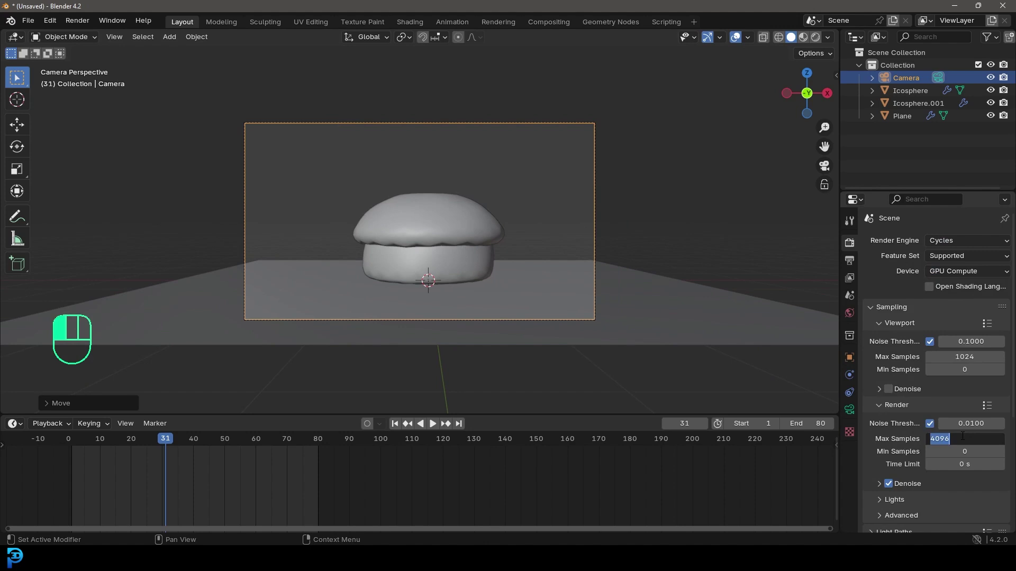
pyautogui.press('Return')
# Save the scene as 1.blend on the Desktop
pyautogui.hotkey('ctrl', 's')
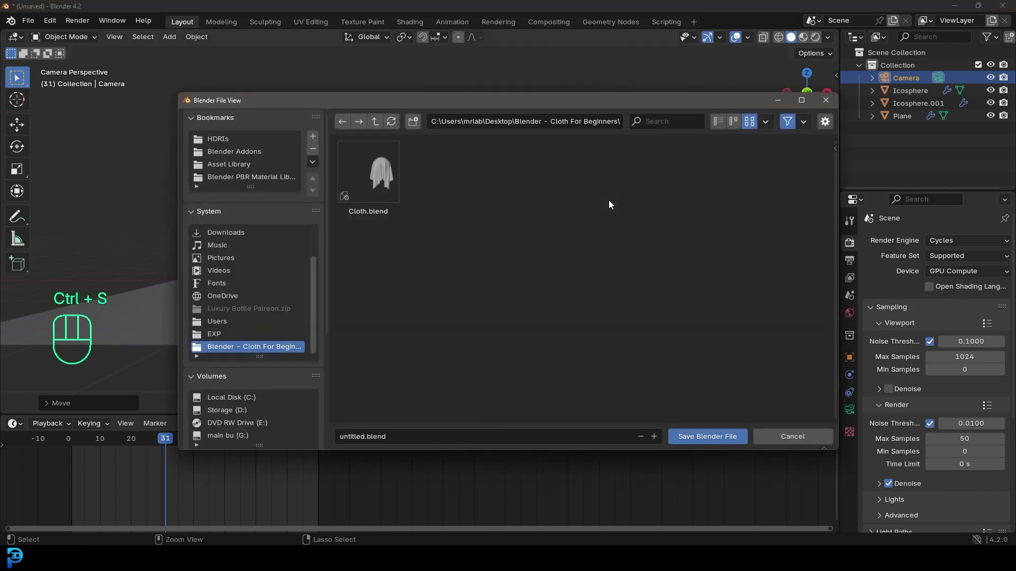
pyautogui.scroll(3, 228, 253)
pyautogui.click(220, 246)
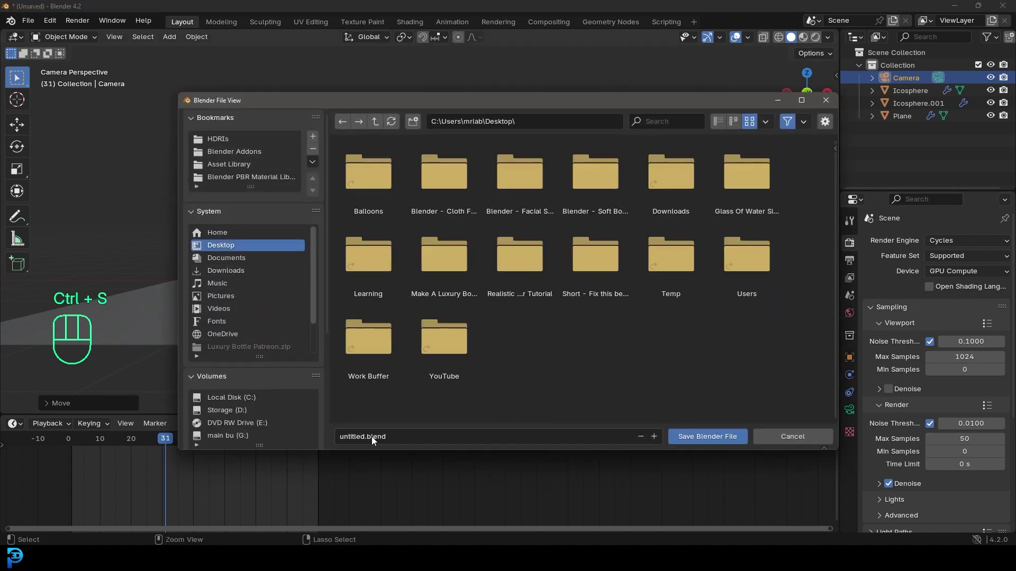
pyautogui.click(381, 437)
pyautogui.click(700, 437)
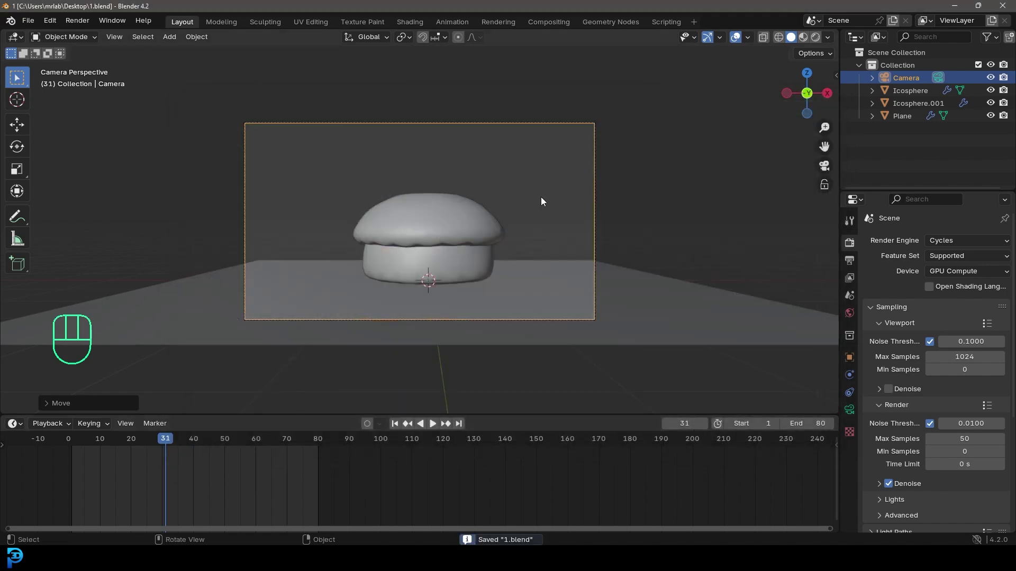
# Add an area light, moved up right and rotated to face the spheres
pyautogui.hotkey('shift', 'a')
pyautogui.moveTo(523, 213)
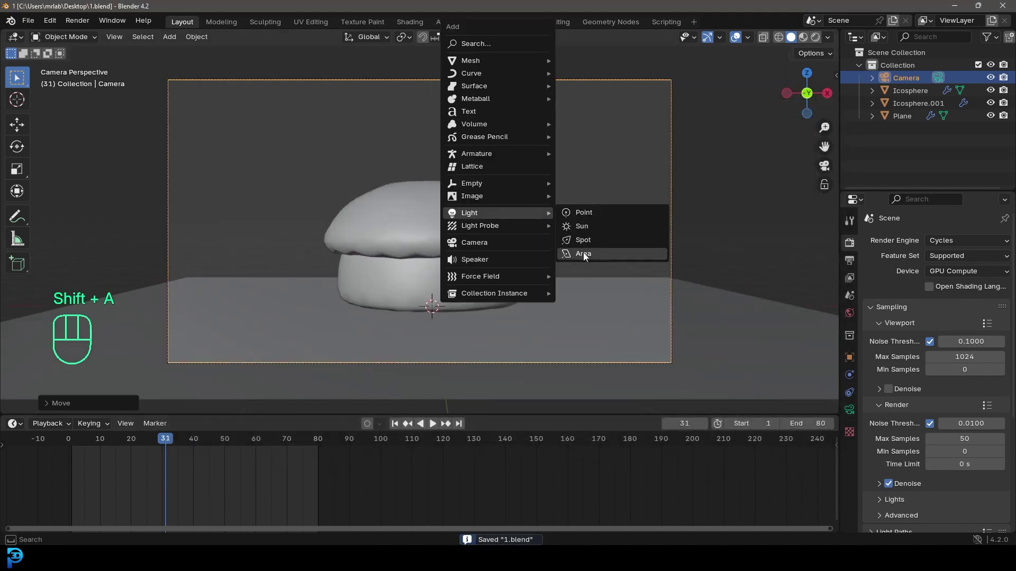
pyautogui.click(579, 255)
pyautogui.press('KP_1')
pyautogui.press('g')
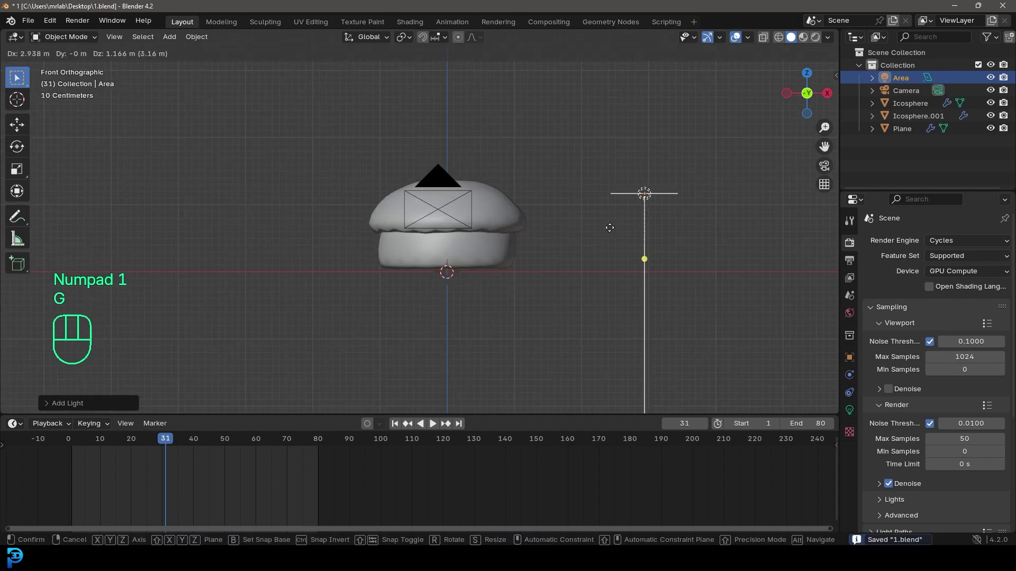
pyautogui.press('r')
pyautogui.click(565, 297)
# Set the area light to 200 W power and 2.44 m size
pyautogui.click(849, 411)
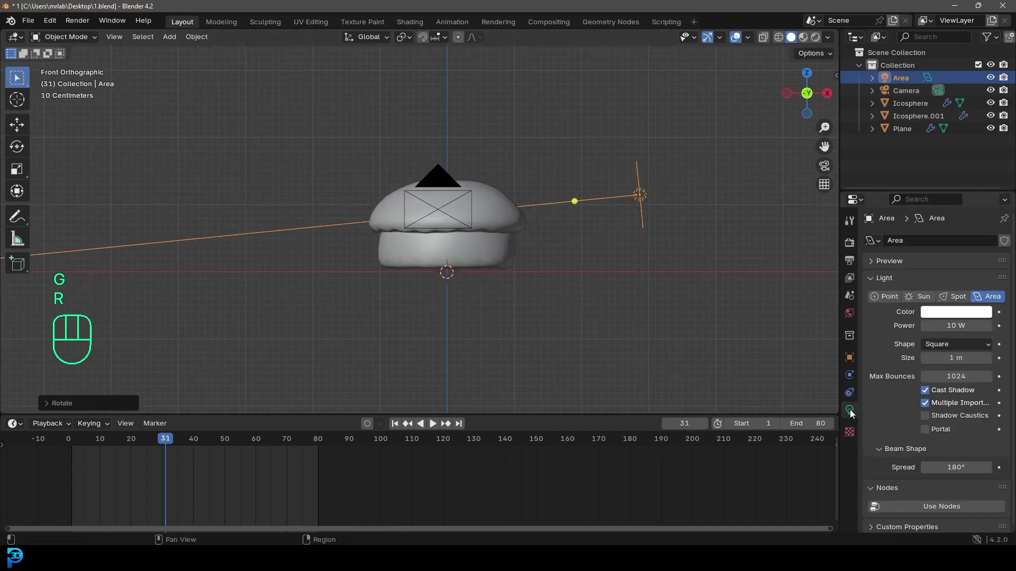
pyautogui.click(958, 326)
pyautogui.write('200')
pyautogui.press('Return')
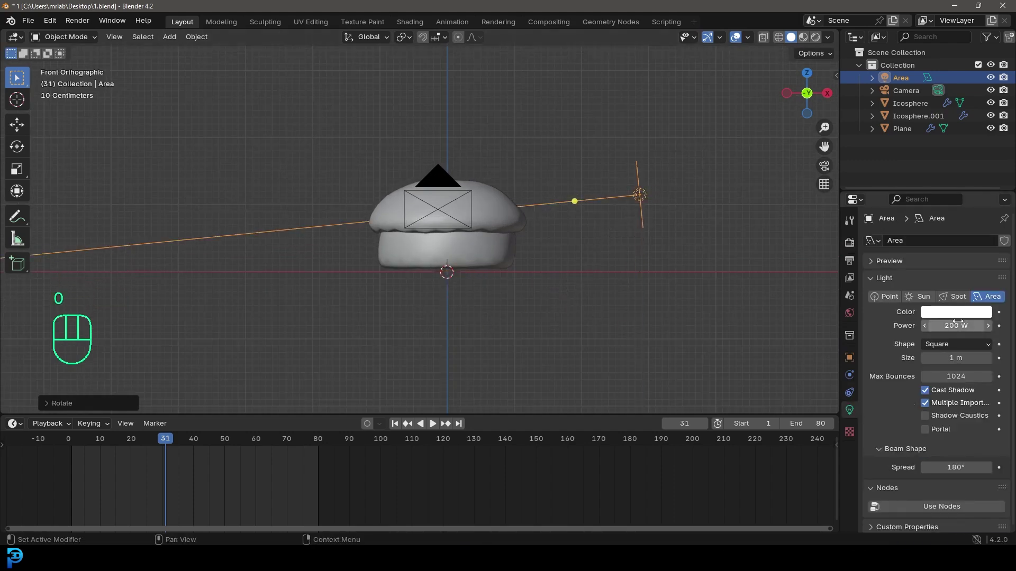
pyautogui.click(929, 364)
pyautogui.moveTo(929, 364); pyautogui.dragTo(837, 449)
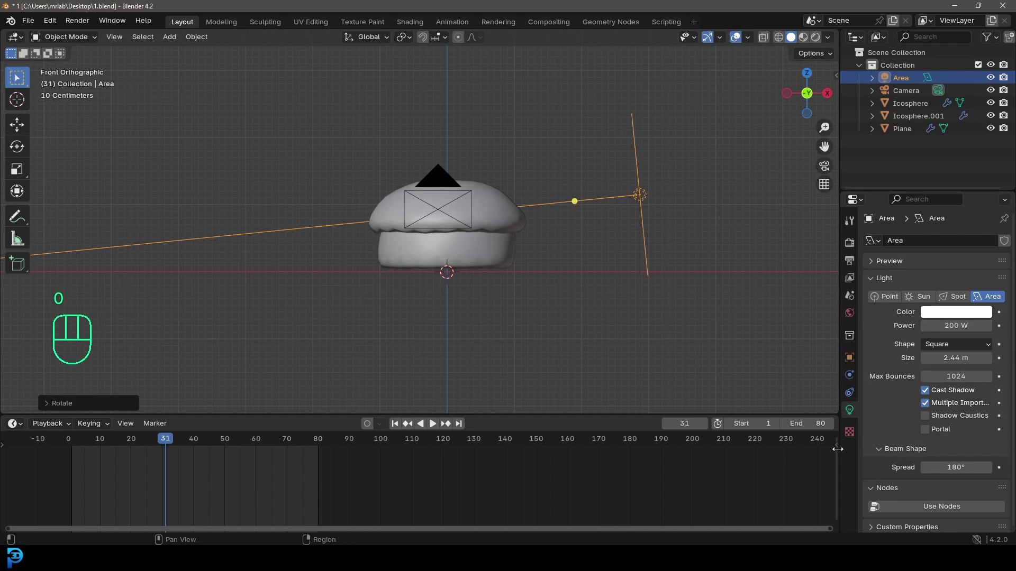
pyautogui.scroll(-3, 617, 303)
# Preview the camera view in Rendered shading with a render region around the camera frame
pyautogui.press('KP_0')
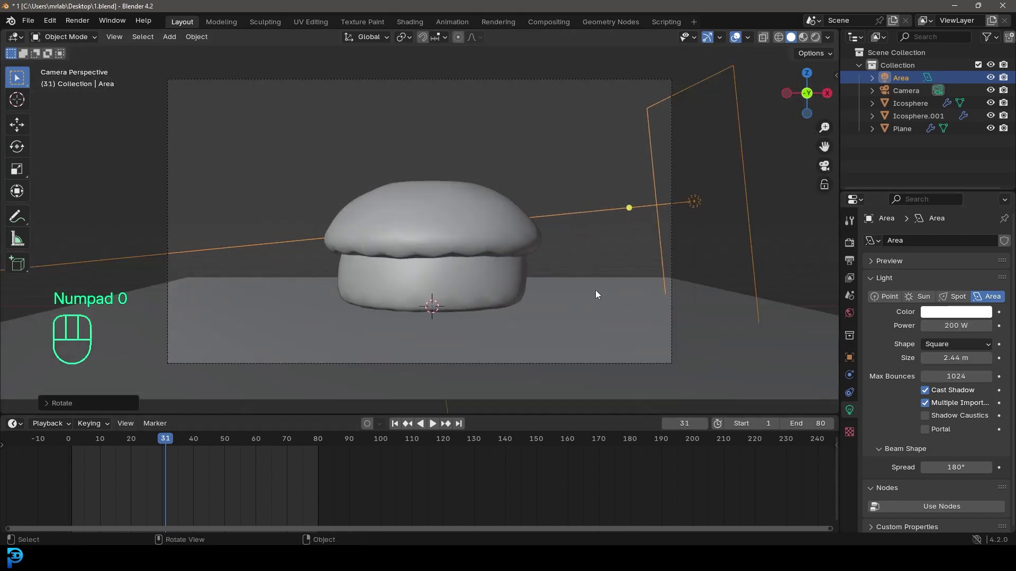
pyautogui.press('z')
pyautogui.click(616, 161)
pyautogui.keyDown('ctrl'); pyautogui.moveTo(567, 197); pyautogui.dragTo(344, 170, button='middle'); pyautogui.keyUp('ctrl')
pyautogui.hotkey('ctrl', 'b')
pyautogui.moveTo(233, 111); pyautogui.dragTo(633, 332)
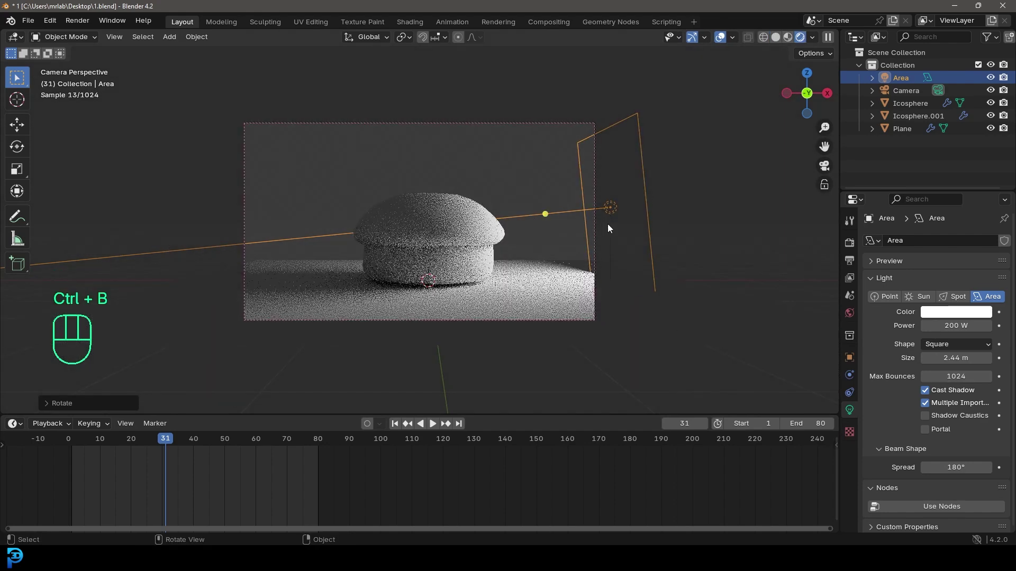
# From the top view, duplicate the area light, rotating and placing the copy lower left
pyautogui.press('KP_7')
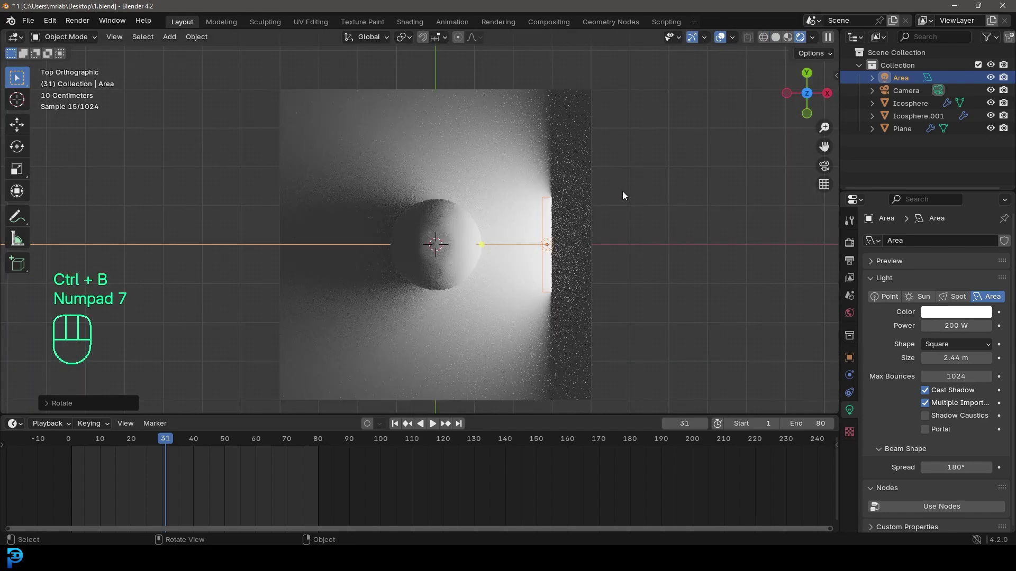
pyautogui.hotkey('shift', 'd')
pyautogui.press('r')
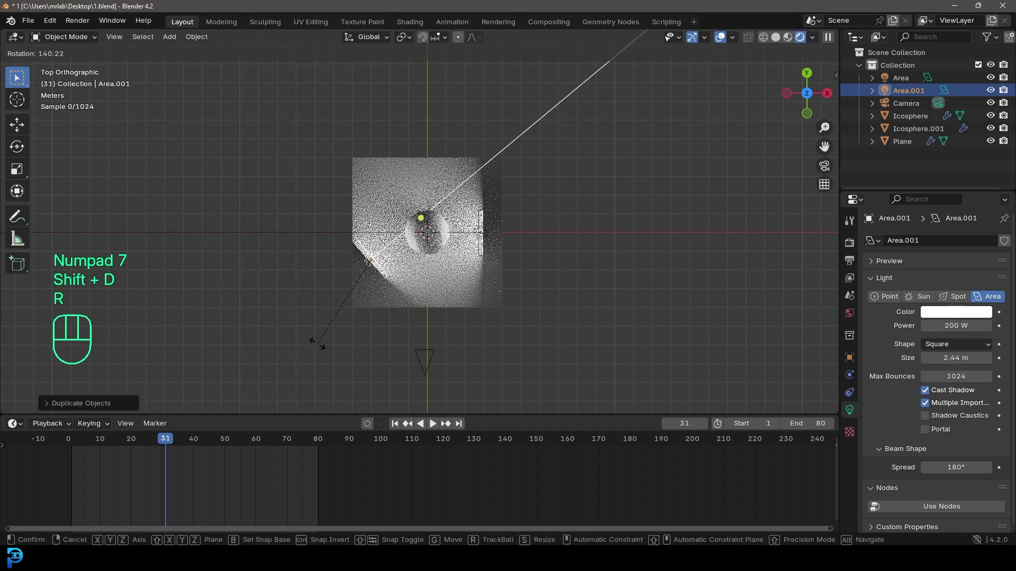
pyautogui.click(317, 344)
pyautogui.press('g')
pyautogui.click(338, 342)
# Duplicate another light above the spheres, rotated and moved into place
pyautogui.hotkey('shift', 'd')
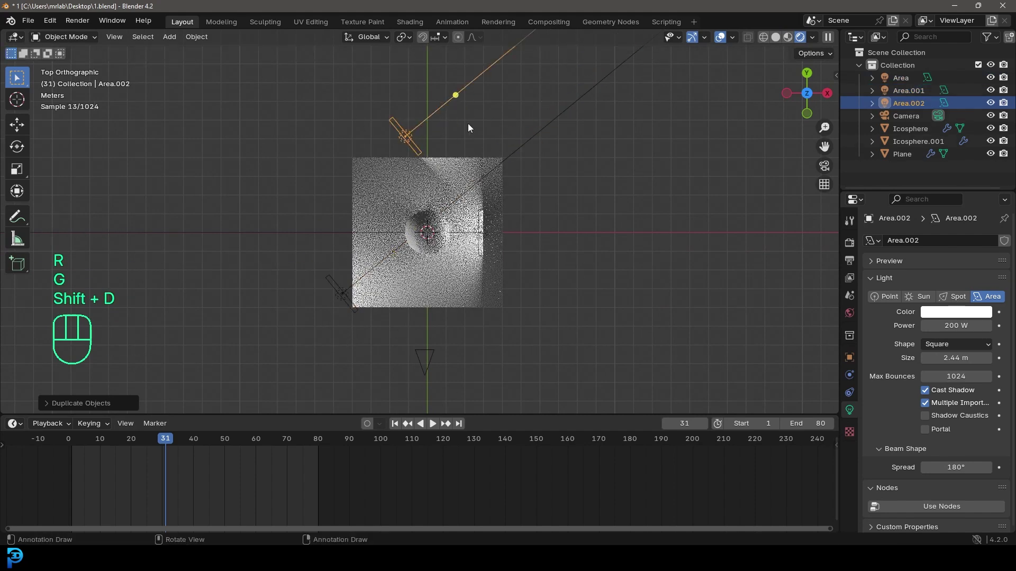
pyautogui.click(468, 122)
pyautogui.press('r')
pyautogui.click(324, 369)
pyautogui.press('g')
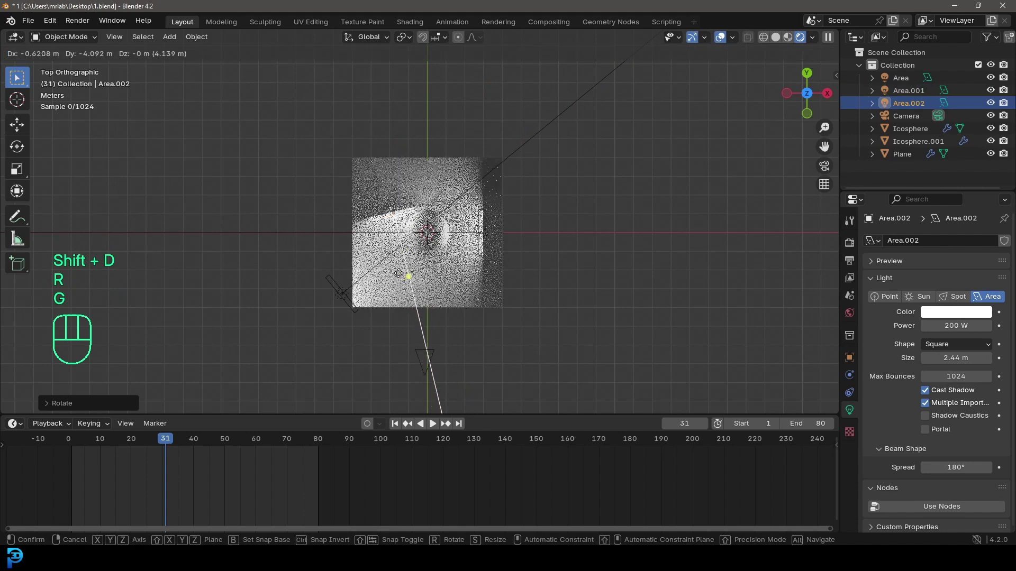
pyautogui.click(405, 253)
# Add the fourth light Area.003 up and right in camera view, rotated, then play the animation
pyautogui.press('KP_0')
pyautogui.hotkey('shift', 'd')
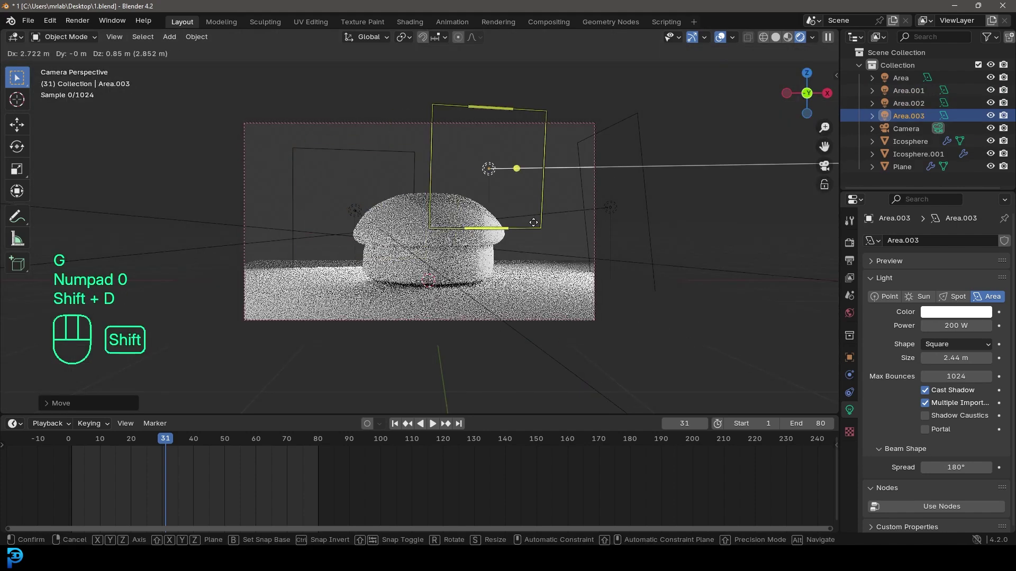
pyautogui.click(561, 195)
pyautogui.press('r')
pyautogui.click(616, 272)
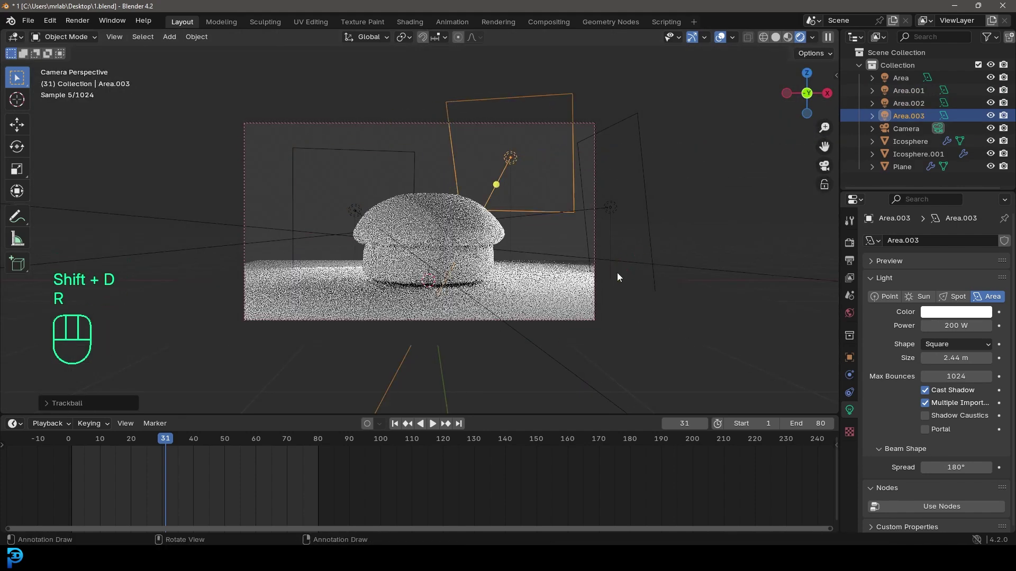
pyautogui.press('space')
pyautogui.press('space')
pyautogui.scroll(3, 566, 251)
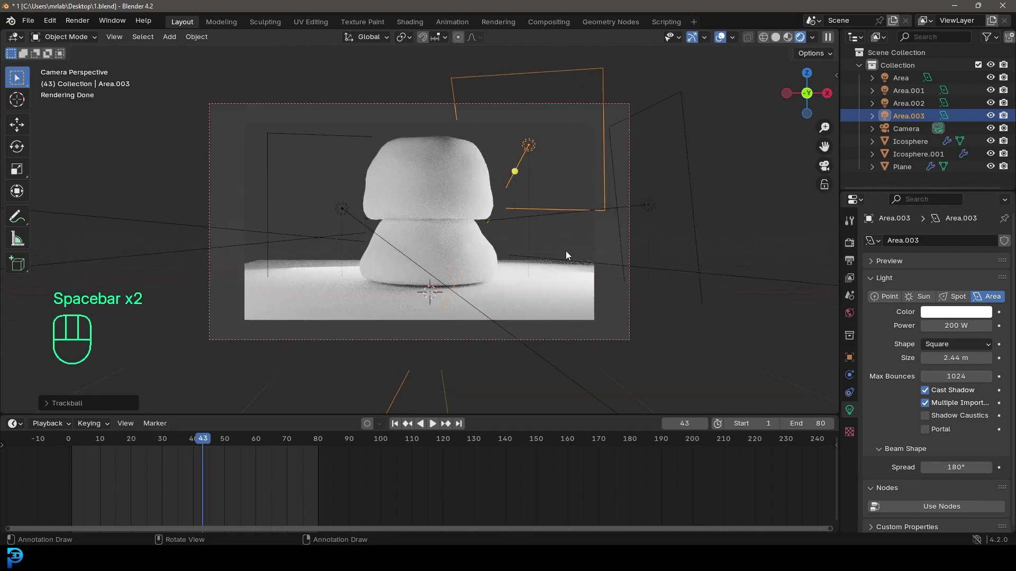
# Create a new material for Icosphere.001 with a Checker Texture driving Base Color
pyautogui.click(431, 172)
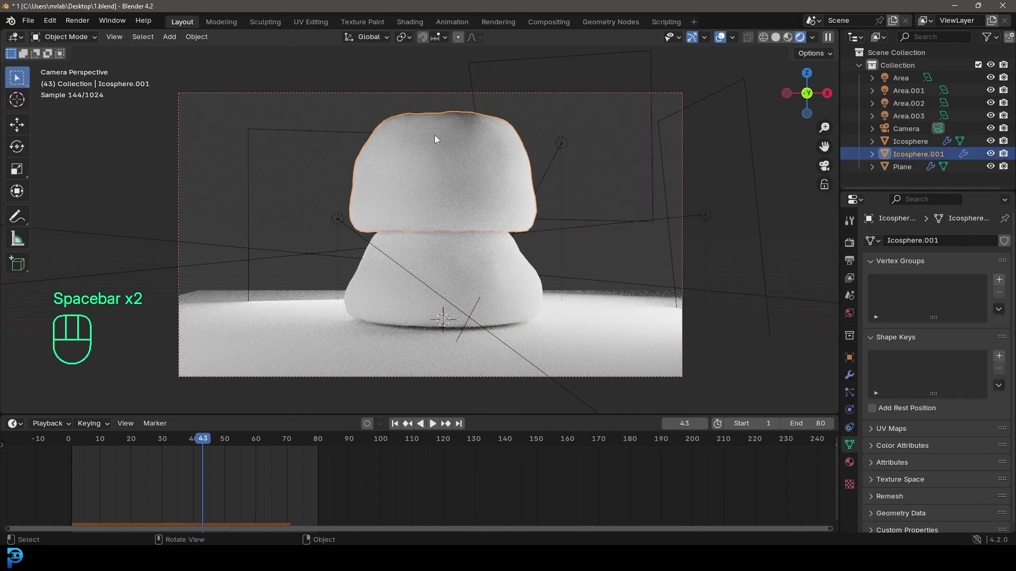
pyautogui.click(849, 463)
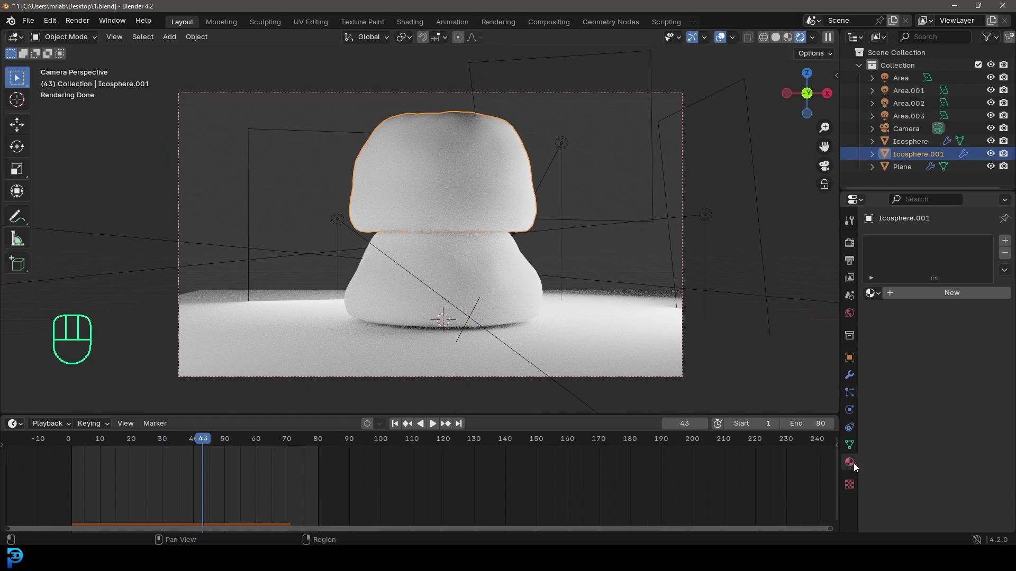
pyautogui.click(939, 293)
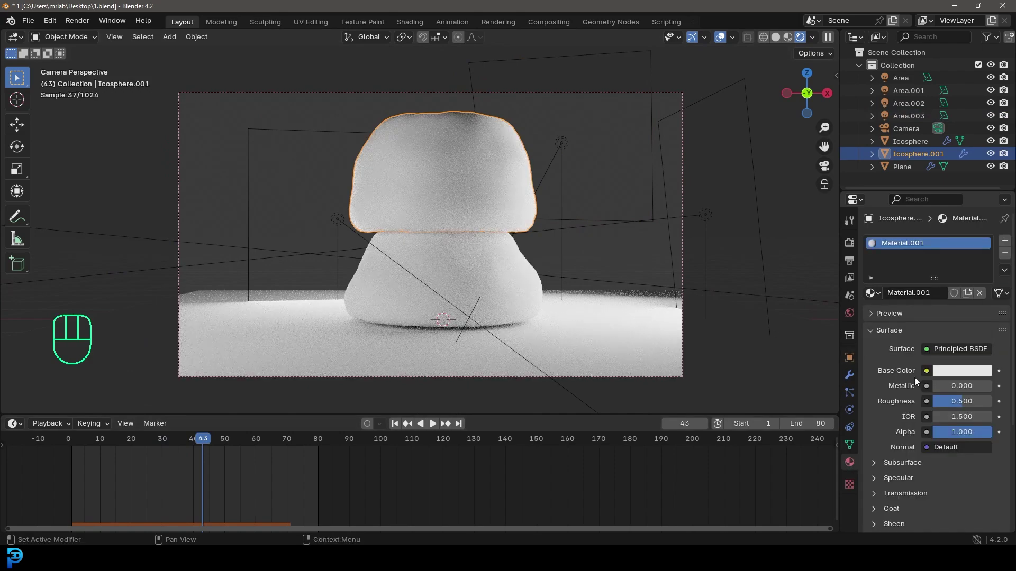
pyautogui.click(926, 371)
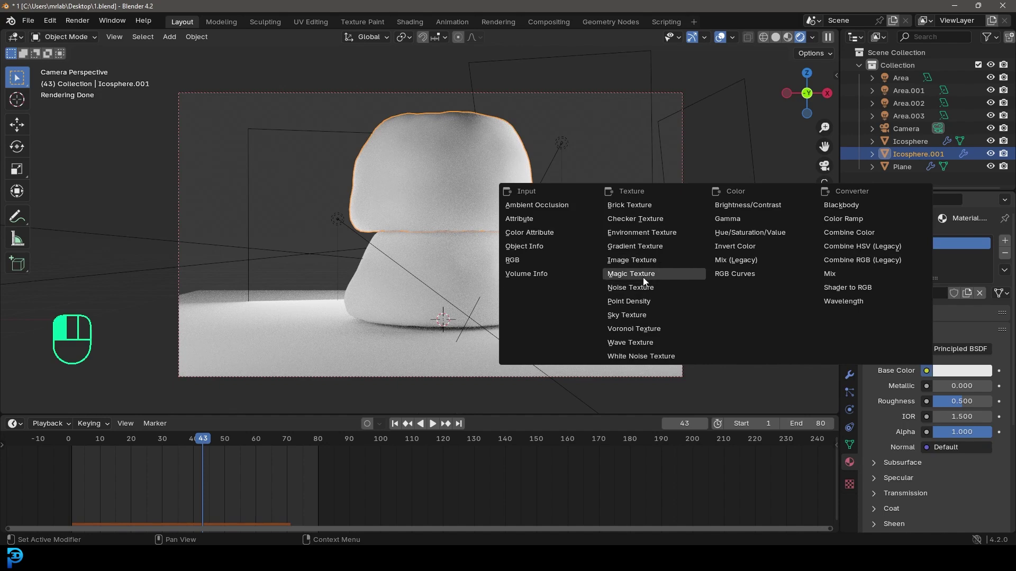
pyautogui.click(635, 219)
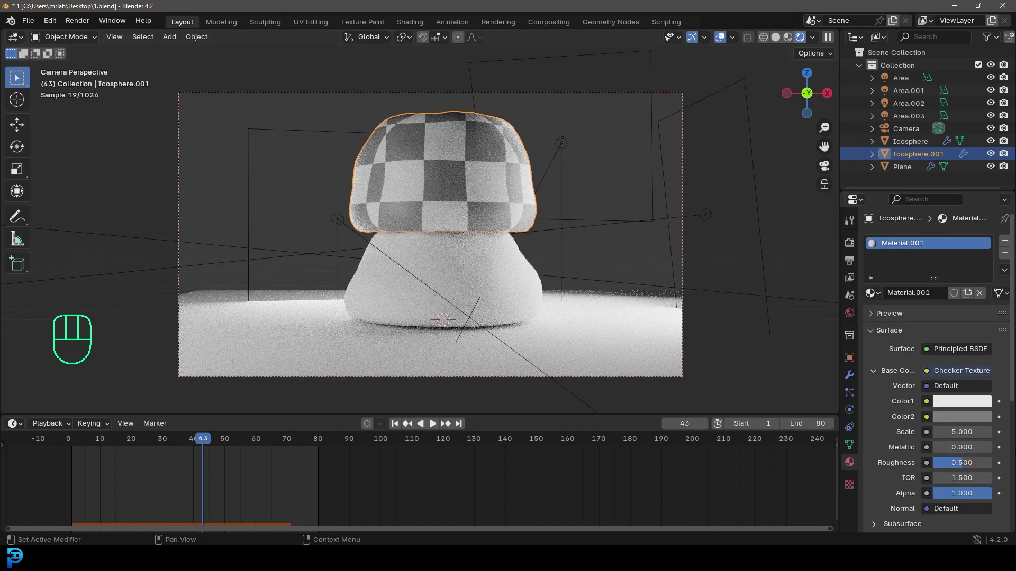
# Set the checker colours to blue and bright yellow and roughness to 0.235
pyautogui.click(959, 405)
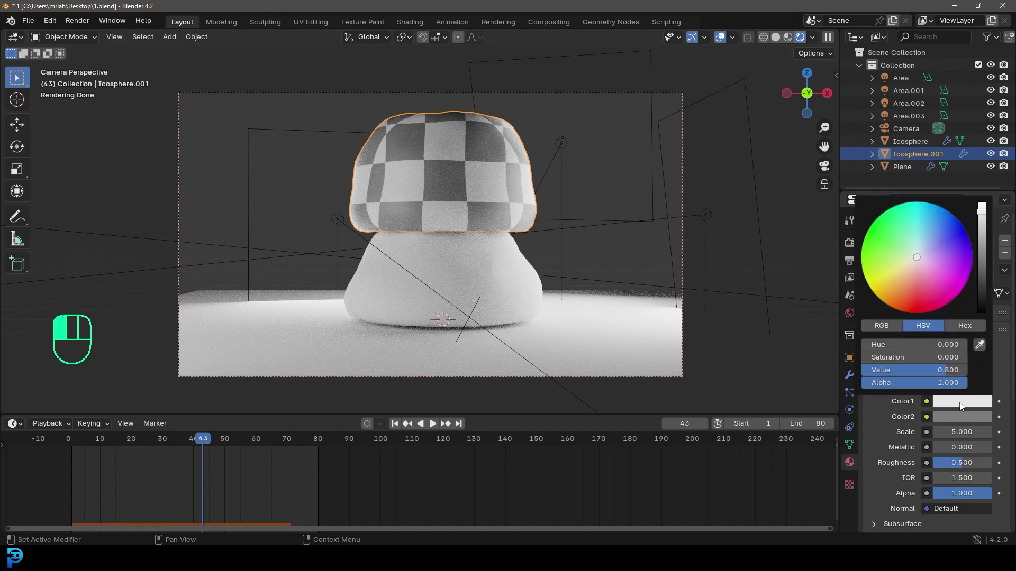
pyautogui.click(955, 238)
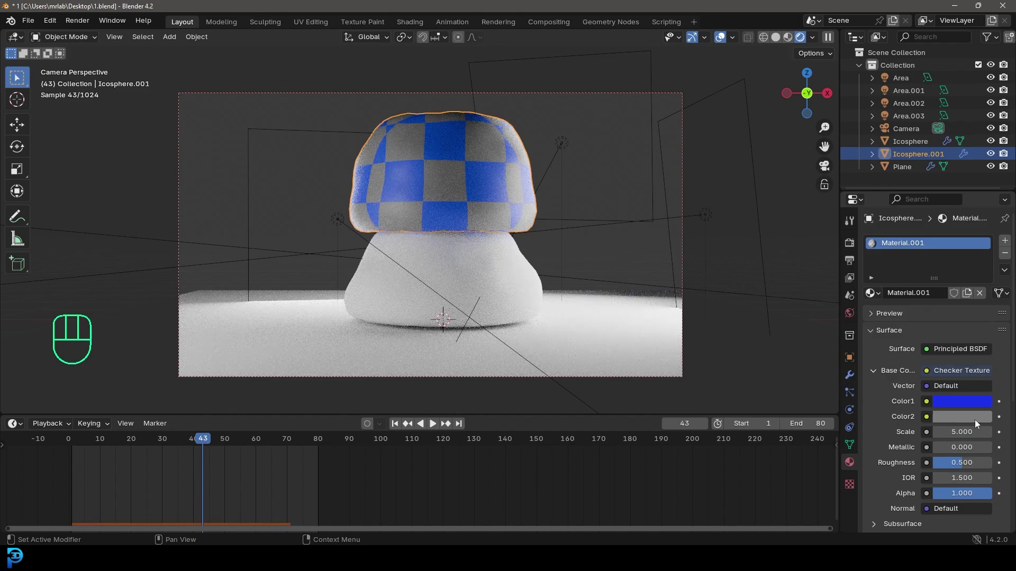
pyautogui.click(975, 420)
pyautogui.click(878, 300)
pyautogui.click(981, 219)
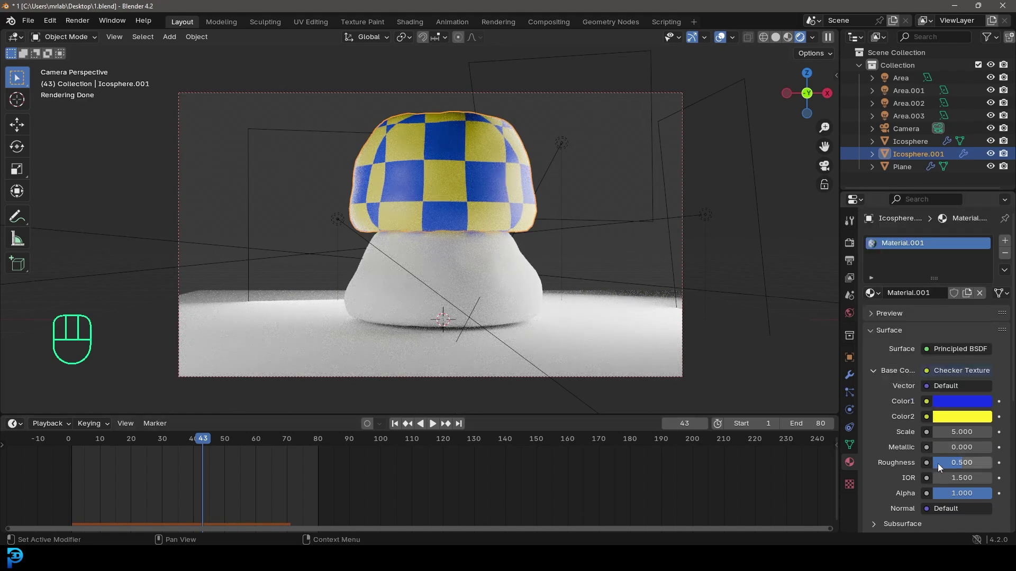
pyautogui.moveTo(938, 463); pyautogui.dragTo(922, 463)
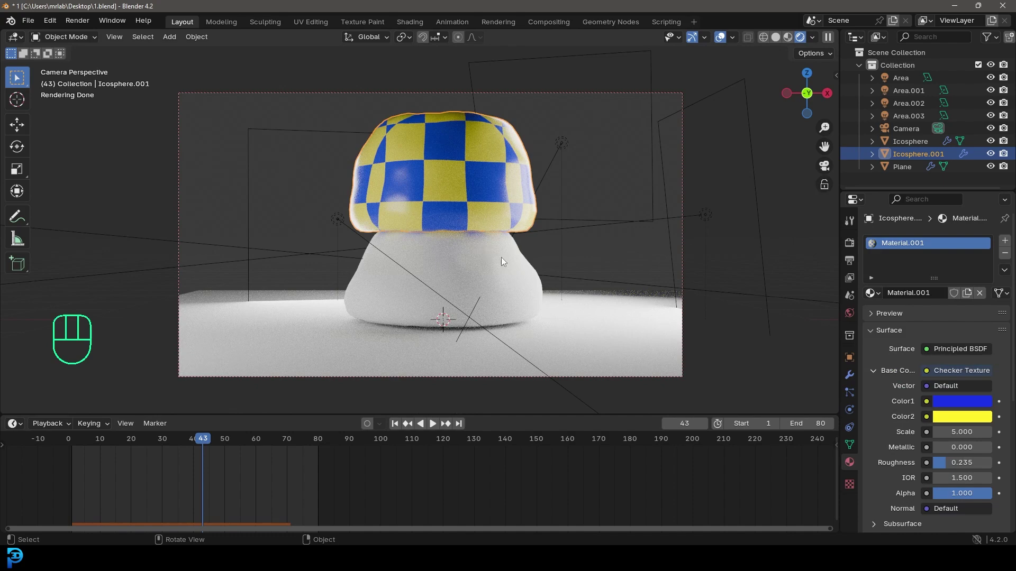
pyautogui.click(458, 258)
# Give the lower Icosphere a single-user copy of Material.001 with orange Color1, then preview playback
pyautogui.click(871, 293)
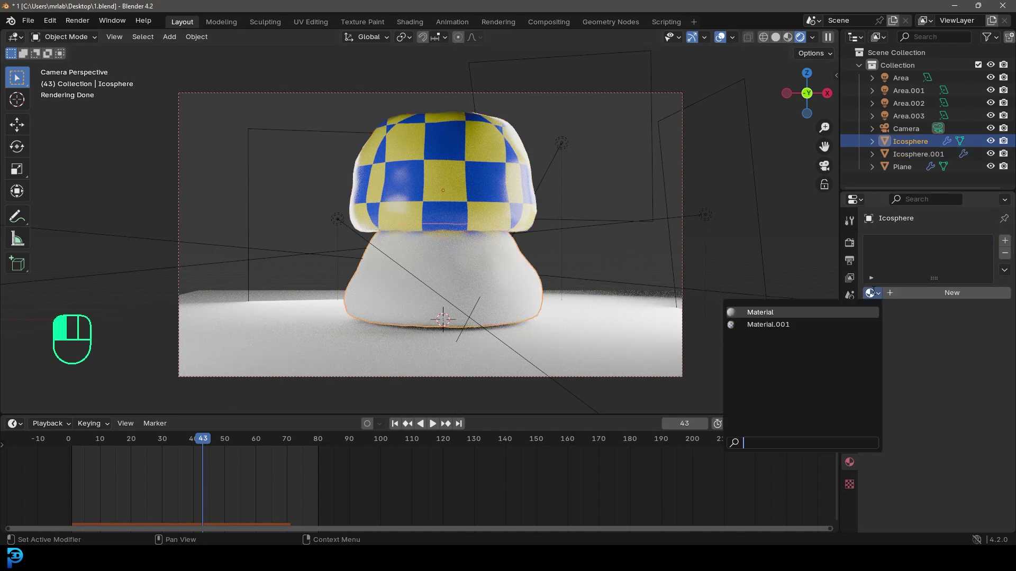
pyautogui.click(775, 323)
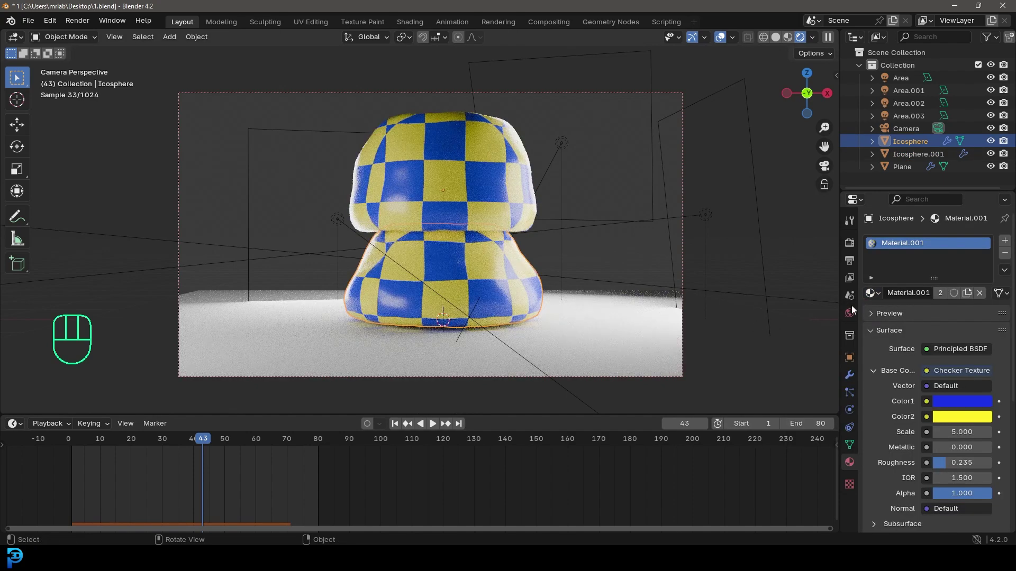
pyautogui.click(942, 292)
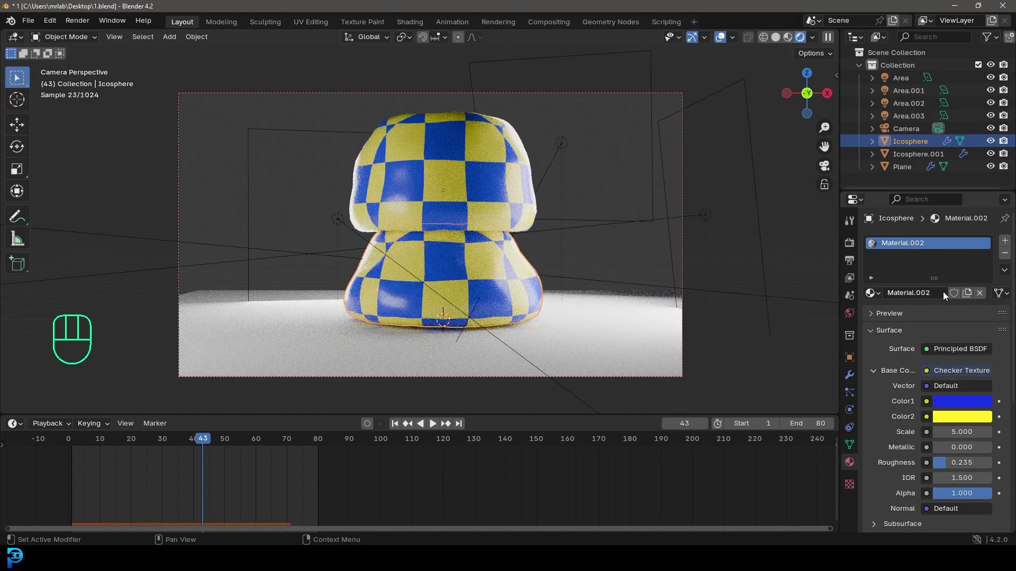
pyautogui.click(940, 400)
pyautogui.click(887, 295)
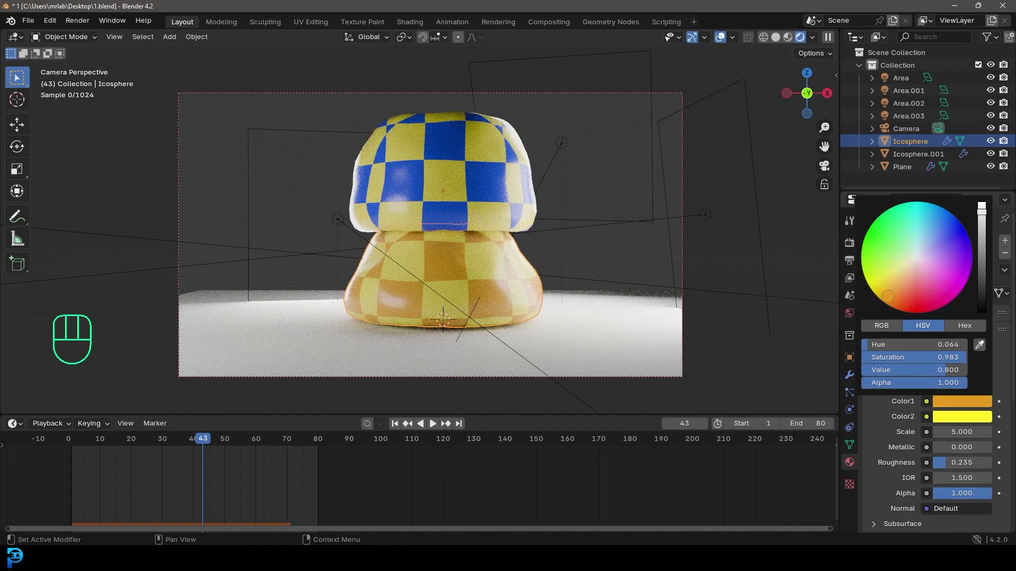
pyautogui.press('space')
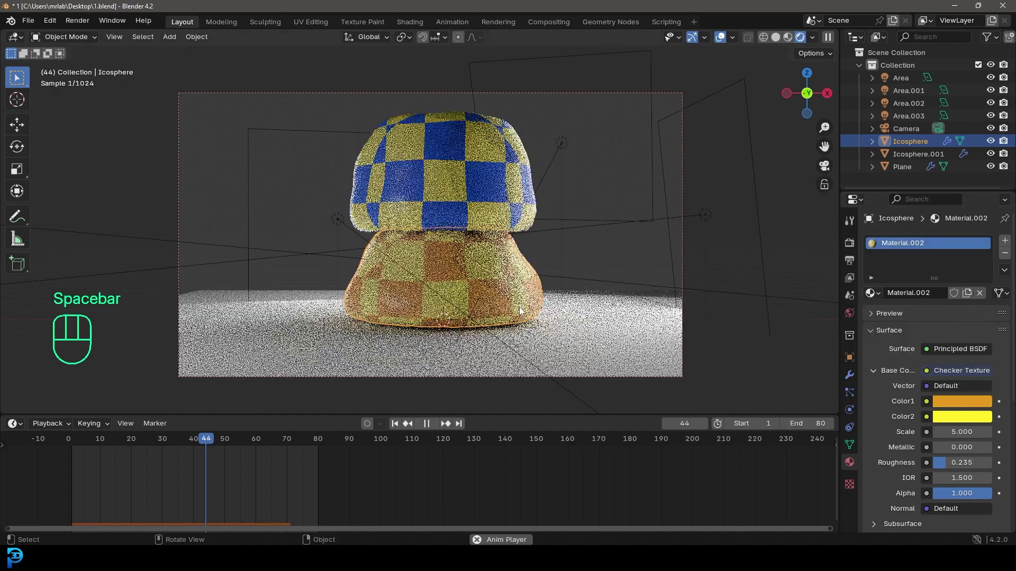
pyautogui.press('space')
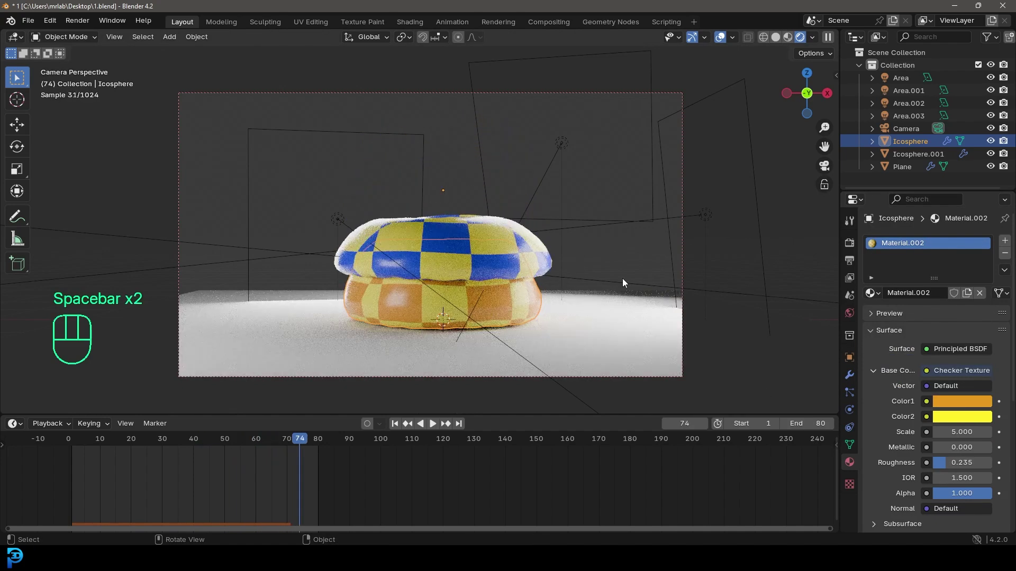
pyautogui.click(850, 244)
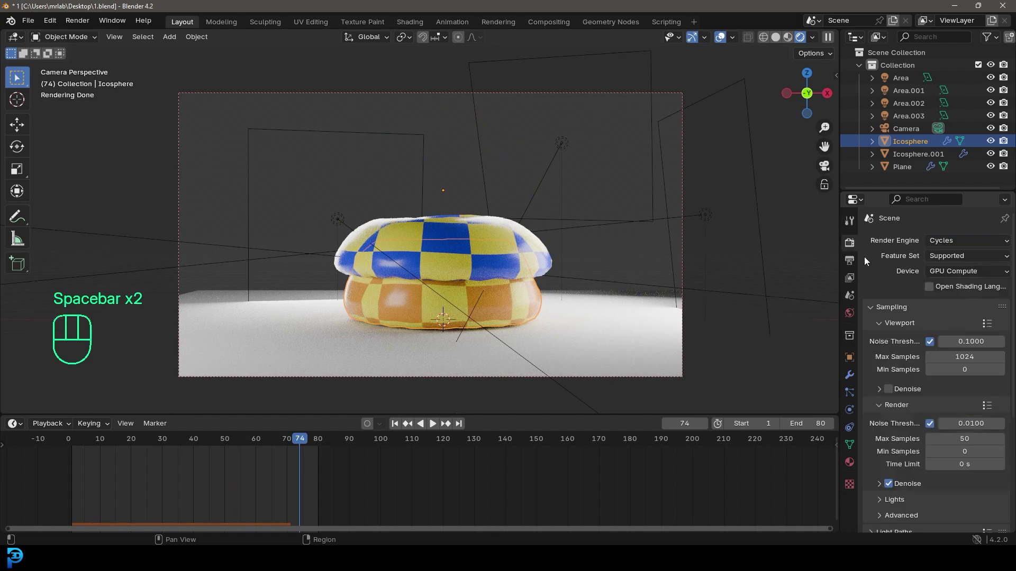
# At frame 22, give the plane a new near-black material, roughness 0.774, and re-save 1.blend
pyautogui.scroll(-5, 882, 478)
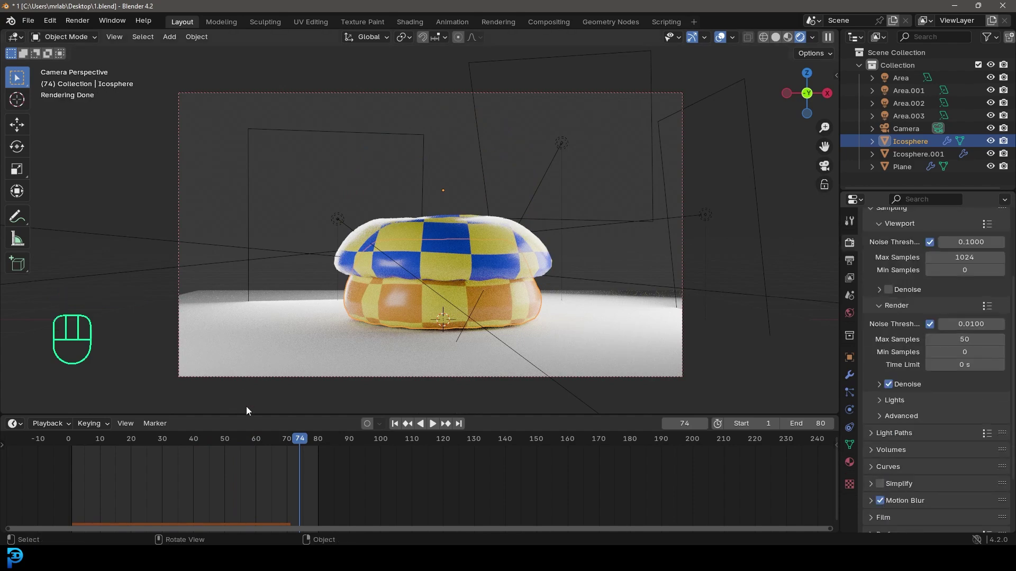
pyautogui.moveTo(303, 445); pyautogui.dragTo(137, 441)
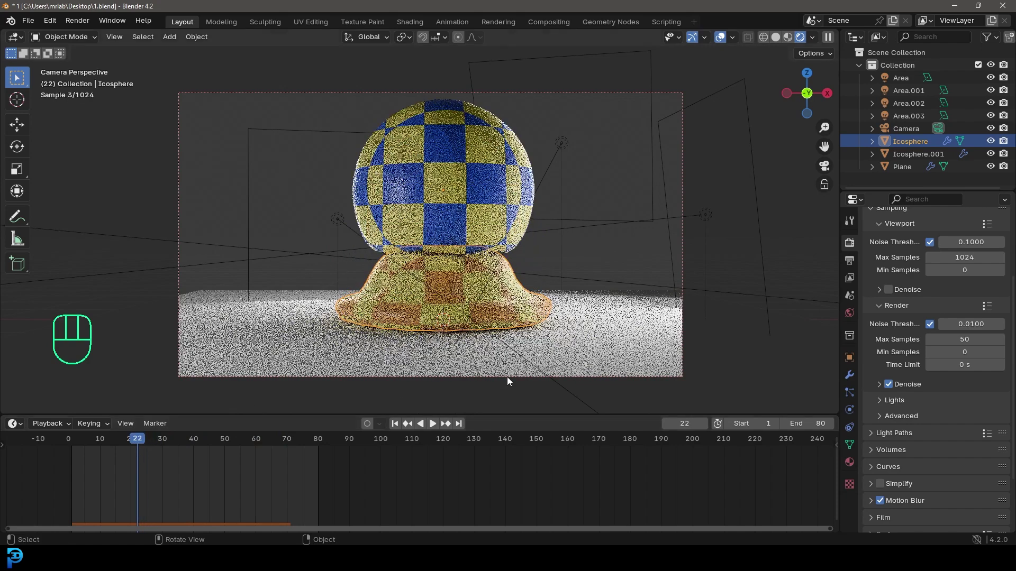
pyautogui.click(606, 323)
pyautogui.click(849, 461)
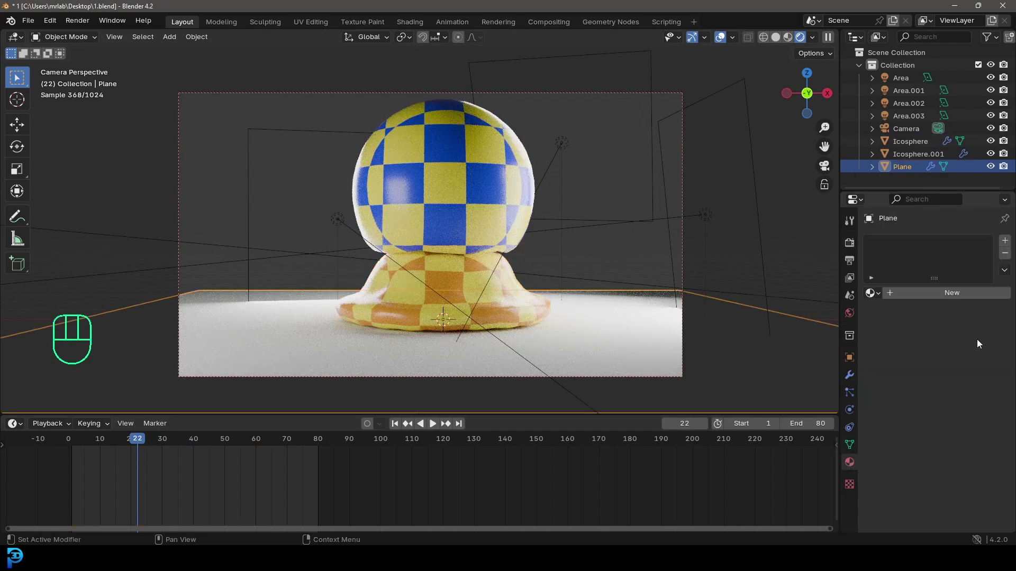
pyautogui.click(950, 293)
pyautogui.click(960, 371)
pyautogui.moveTo(981, 201); pyautogui.dragTo(981, 271)
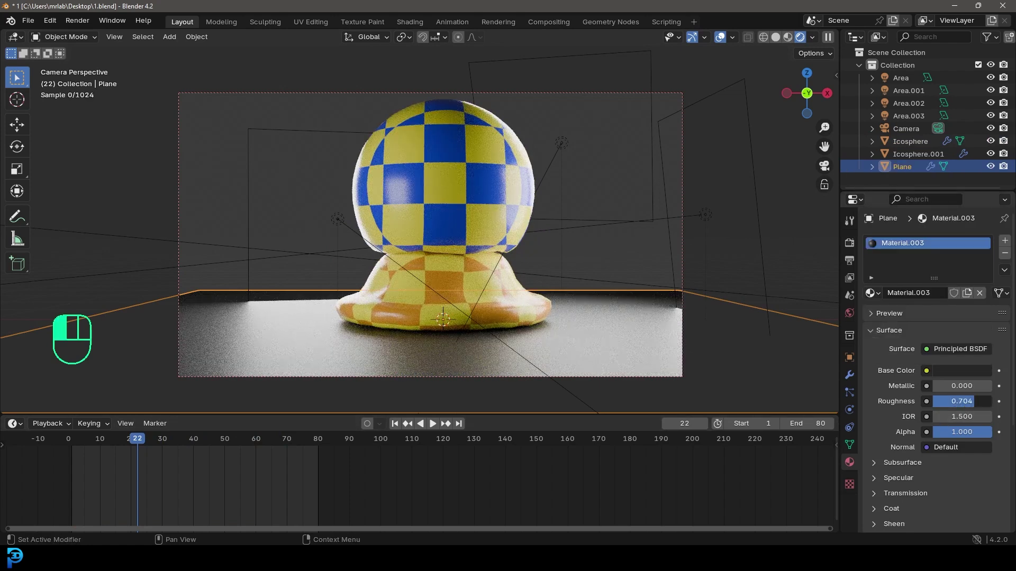
pyautogui.moveTo(961, 401); pyautogui.dragTo(969, 401)
pyautogui.hotkey('alt', 'a')
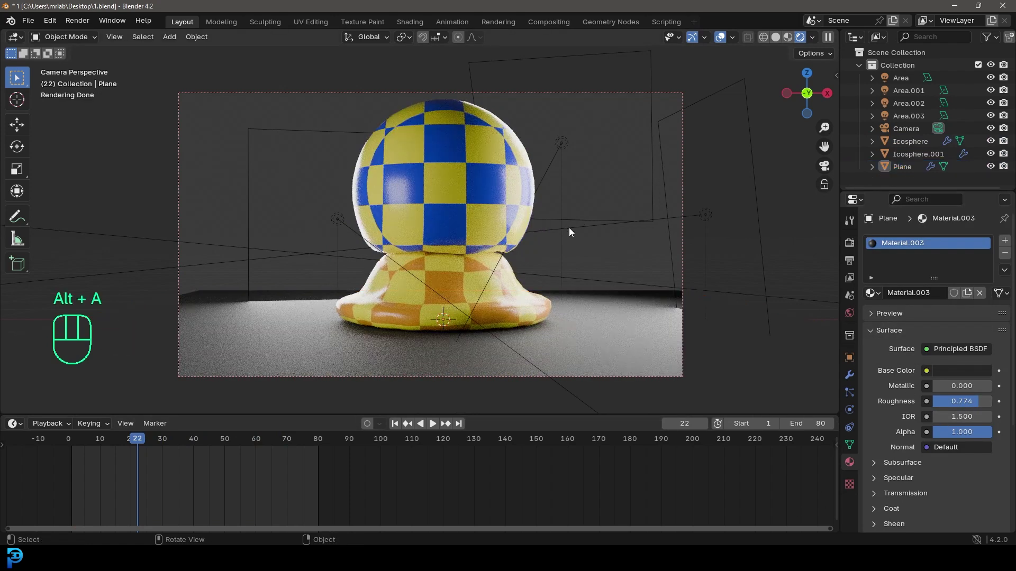
pyautogui.hotkey('ctrl', 's')
# Move Area.002 further up and left and Area.003 near the top of the scene
pyautogui.moveTo(327, 218); pyautogui.dragTo(347, 169, button='middle')
pyautogui.press('g')
pyautogui.click(337, 154)
pyautogui.press('g')
pyautogui.click(294, 79)
pyautogui.click(575, 49)
pyautogui.press('g')
pyautogui.click(571, 40)
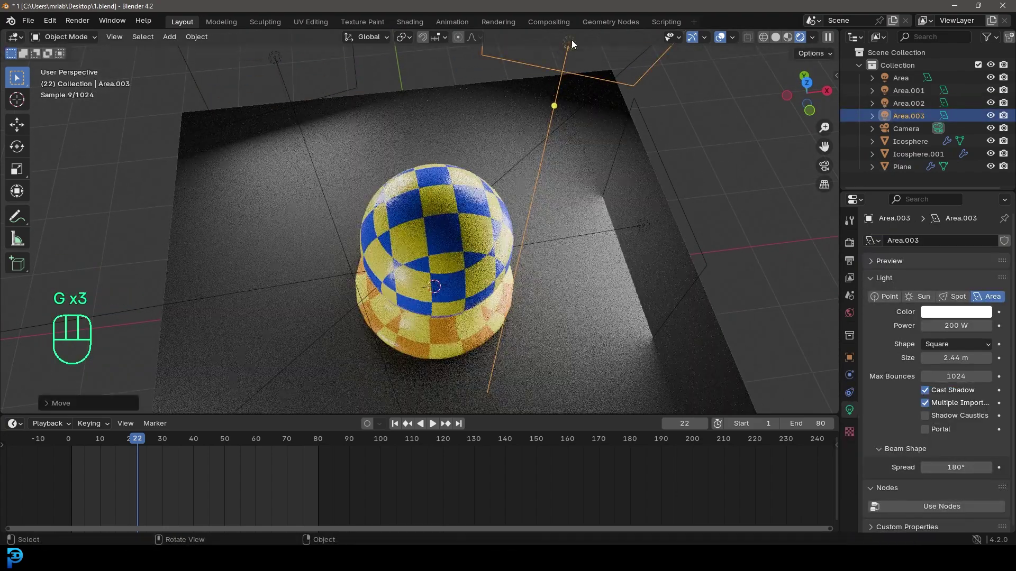
# Play the animation through the camera view, stopping at frame 65
pyautogui.press('KP_0')
pyautogui.press('space')
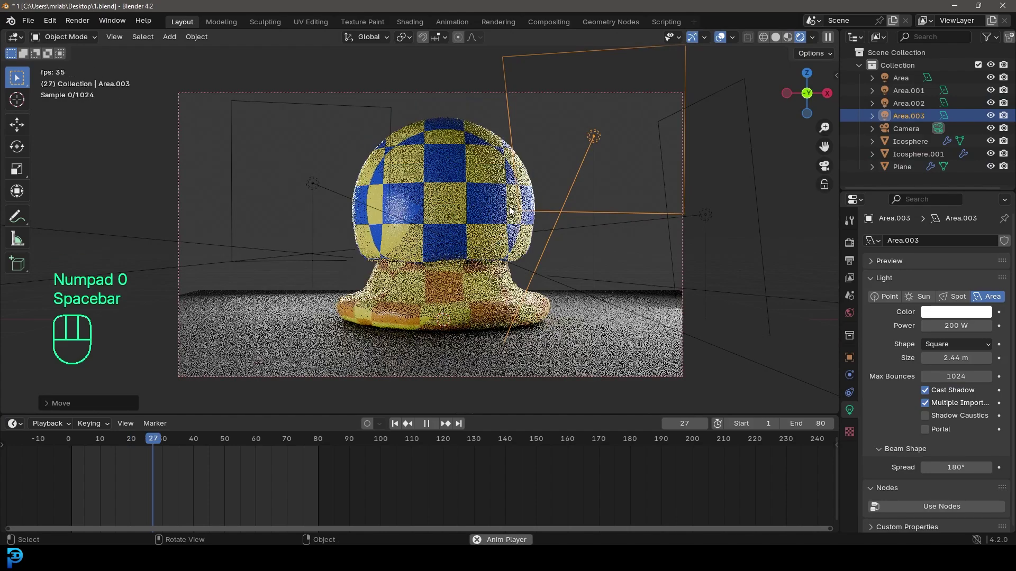
pyautogui.press('space')
pyautogui.scroll(2, 511, 213)
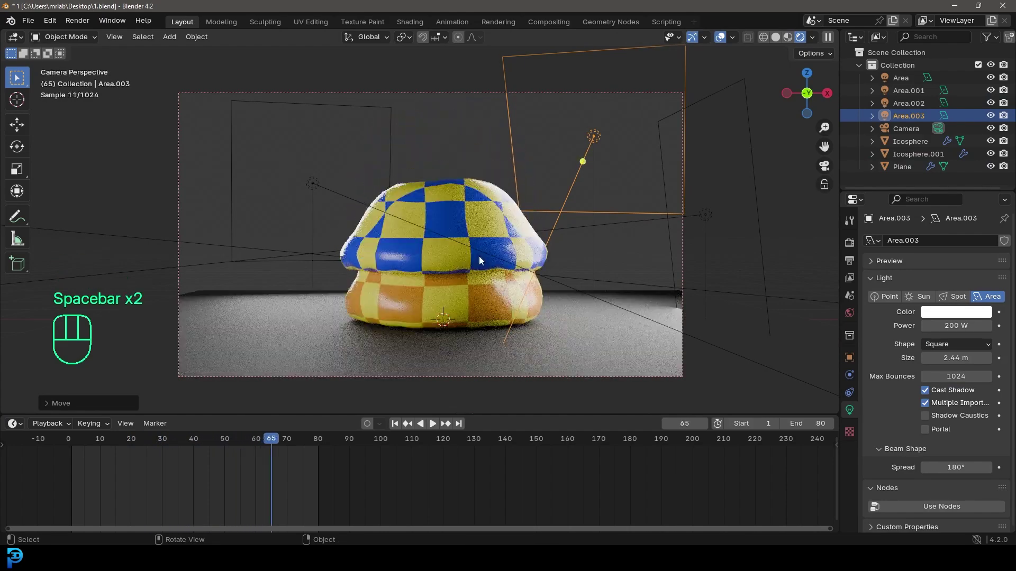